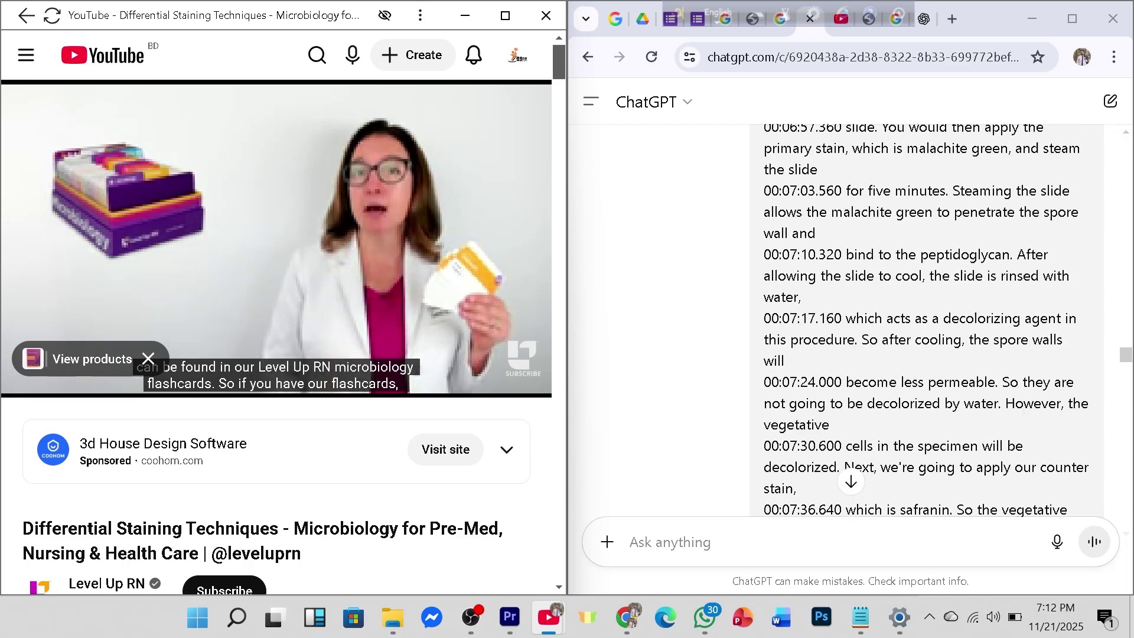
Switch to Chrome and open YouTube in a new tab.
{"action": "scroll", "coordinate": [850, 319], "scroll_direction": "down", "scroll_amount": 15}
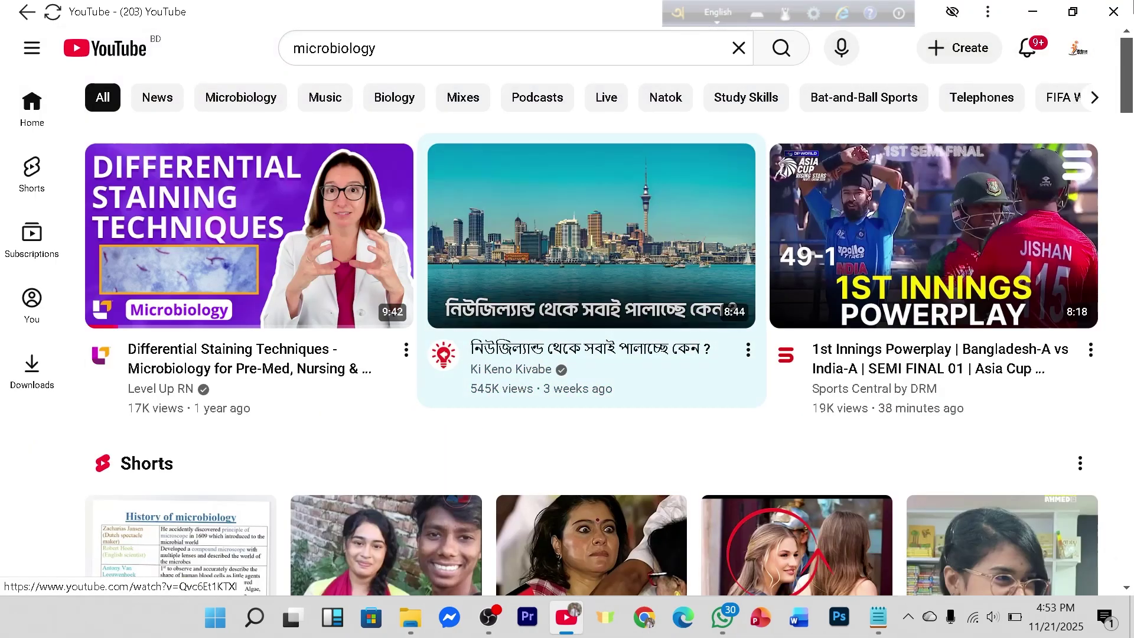
{"action": "left_click", "coordinate": [1033, 11]}
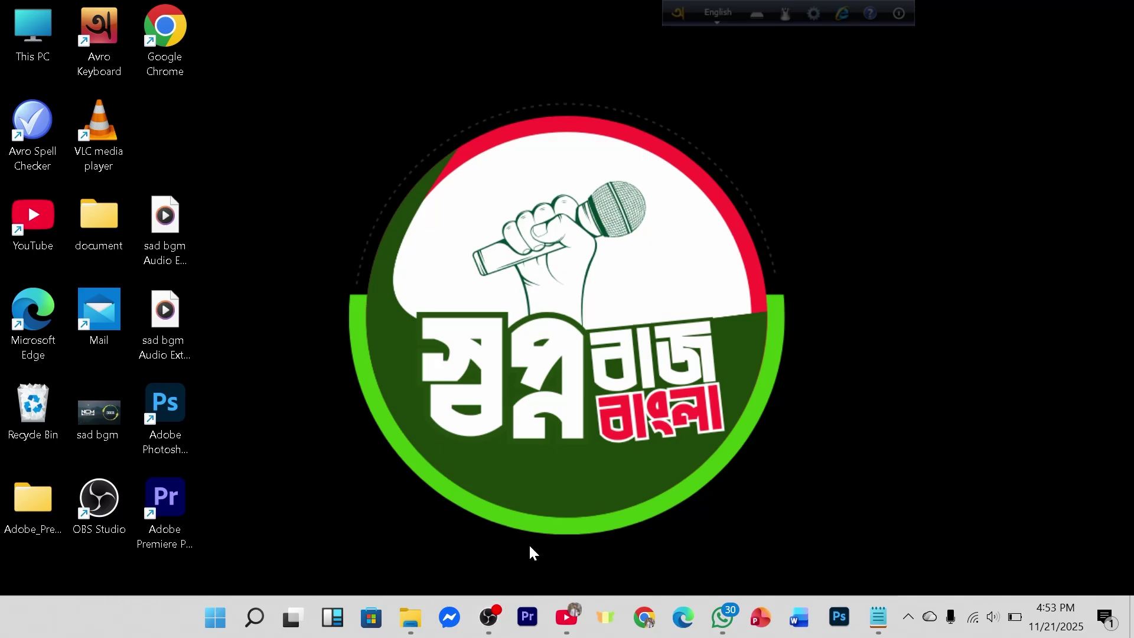
{"action": "left_click", "coordinate": [644, 617]}
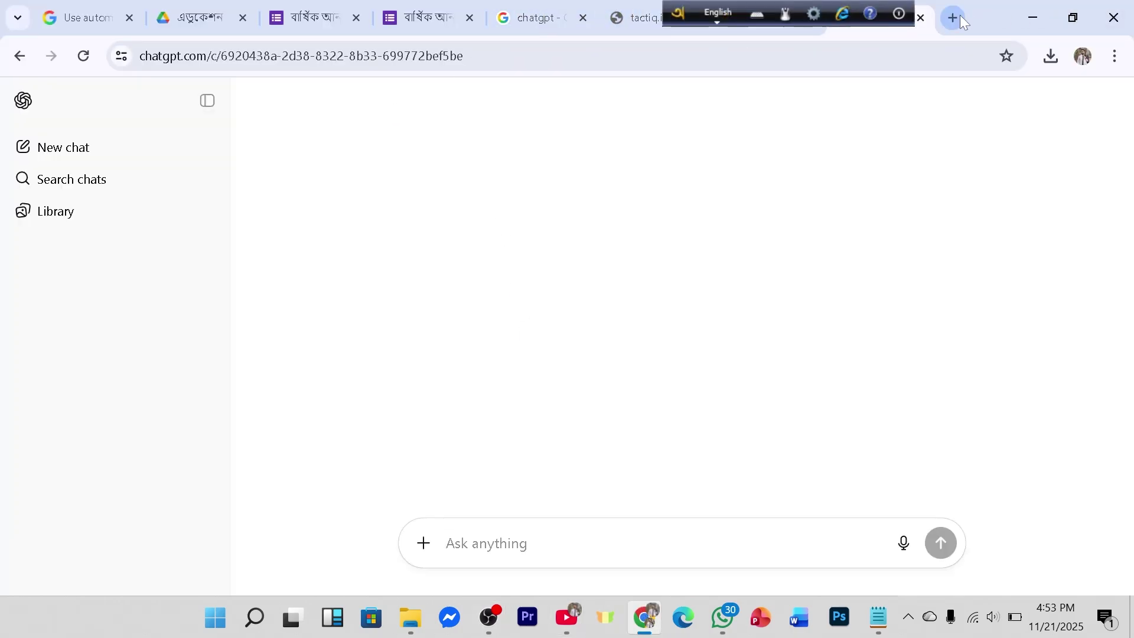
{"action": "left_click", "coordinate": [953, 18]}
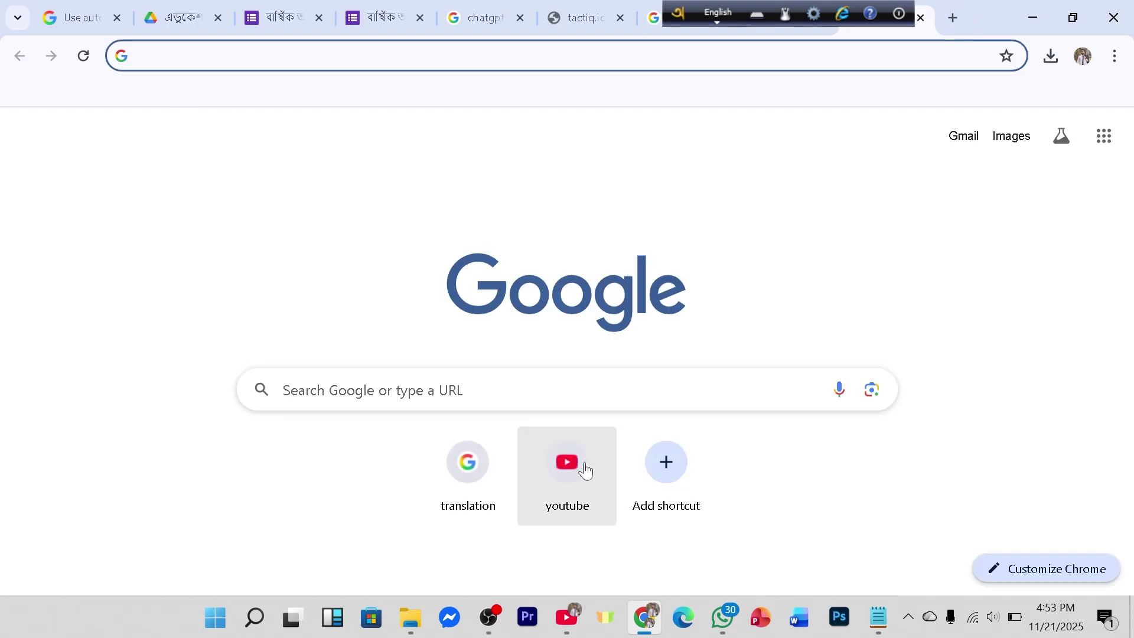
{"action": "left_click", "coordinate": [565, 472]}
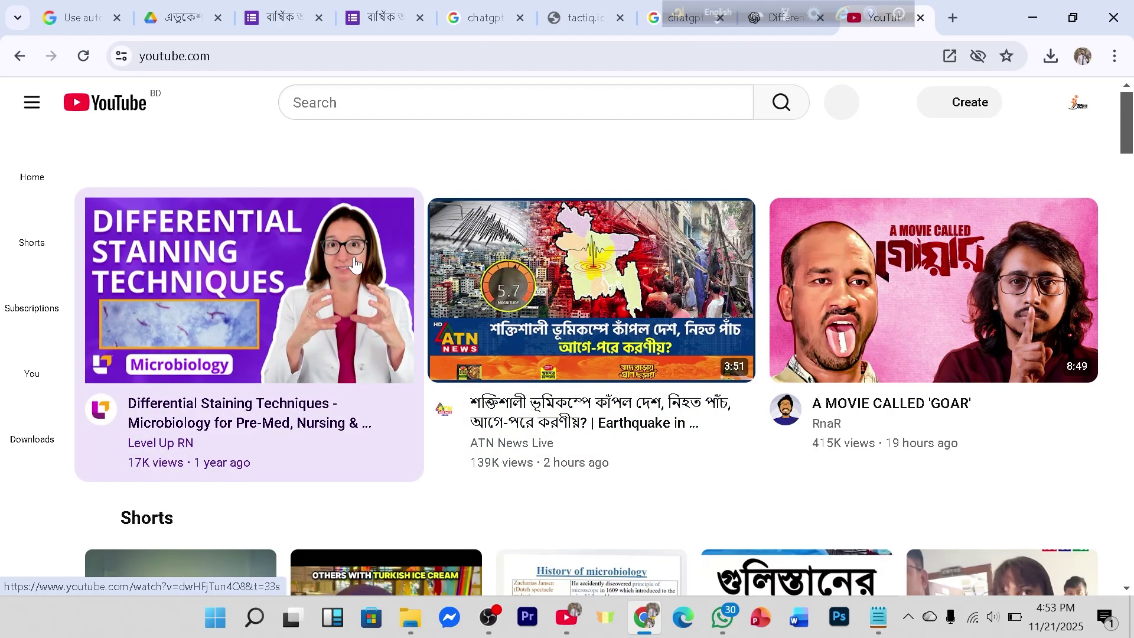
Open the video "Differential Staining Techniques - Microbiology for Pre-Med, Nursing & Health Care" and skip its ad.
{"action": "mouse_move", "coordinate": [302, 264]}
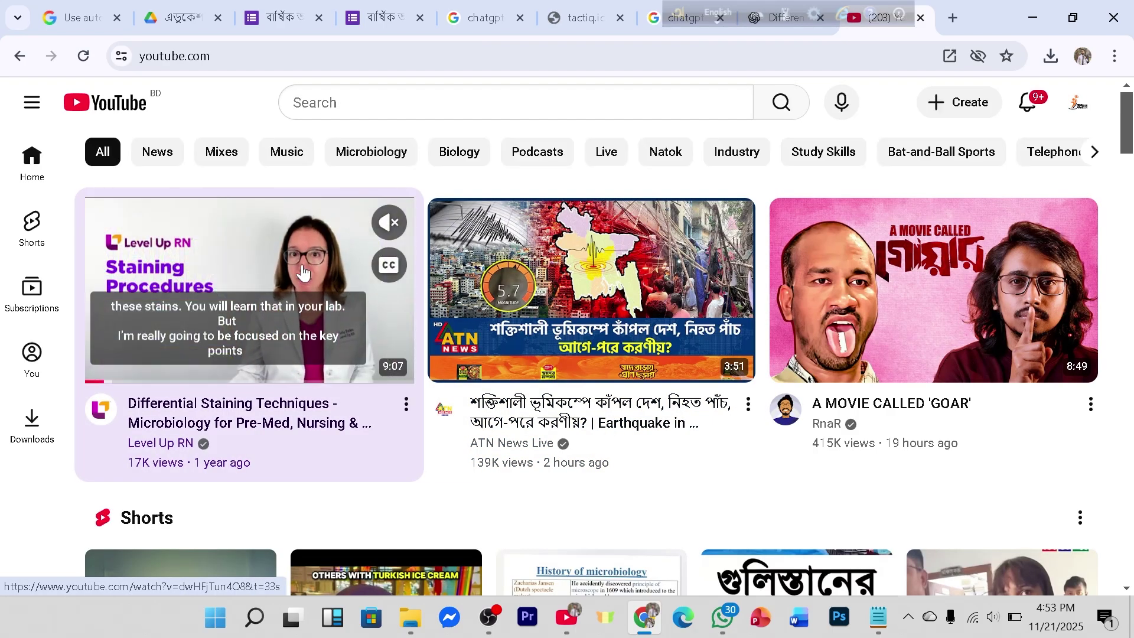
{"action": "left_click", "coordinate": [301, 272]}
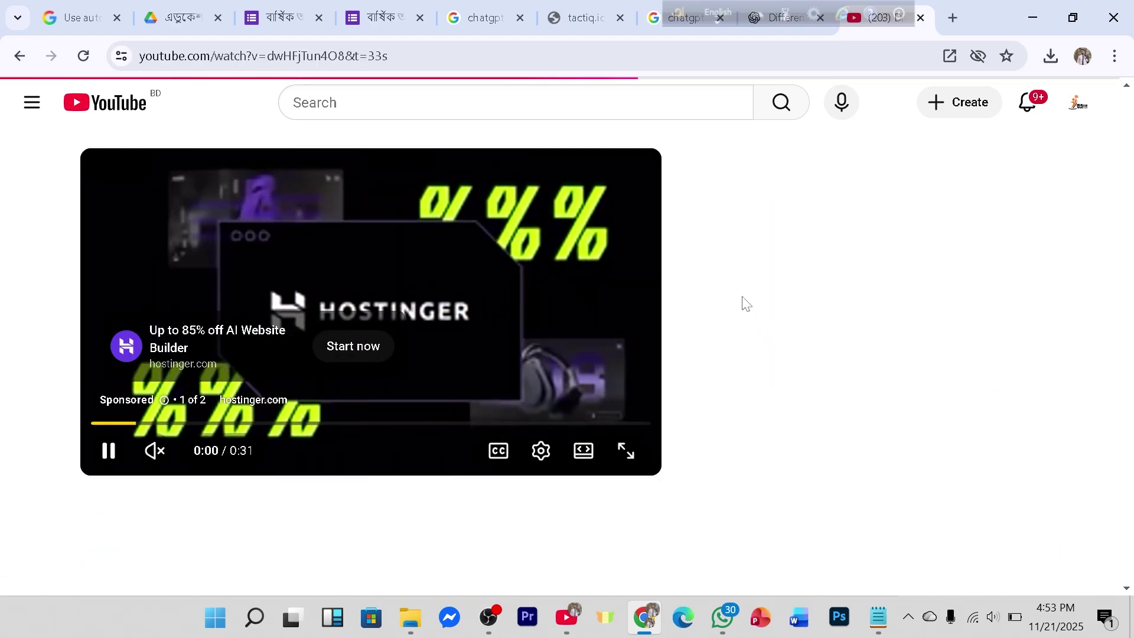
{"action": "scroll", "coordinate": [564, 321], "scroll_direction": "down", "scroll_amount": 4}
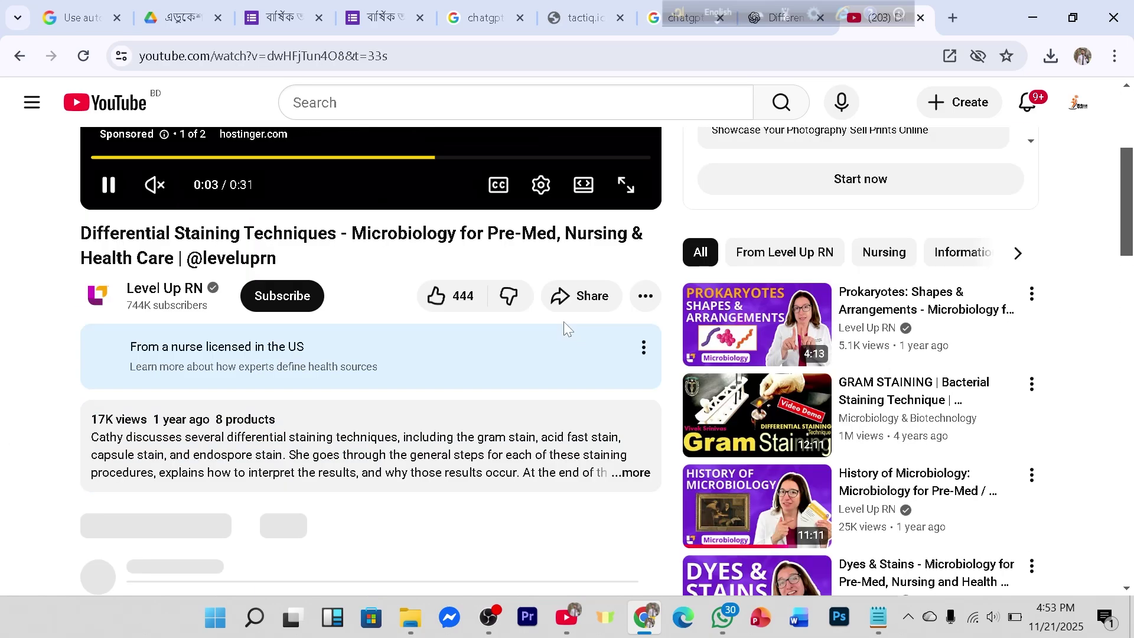
{"action": "scroll", "coordinate": [562, 318], "scroll_direction": "up", "scroll_amount": 4}
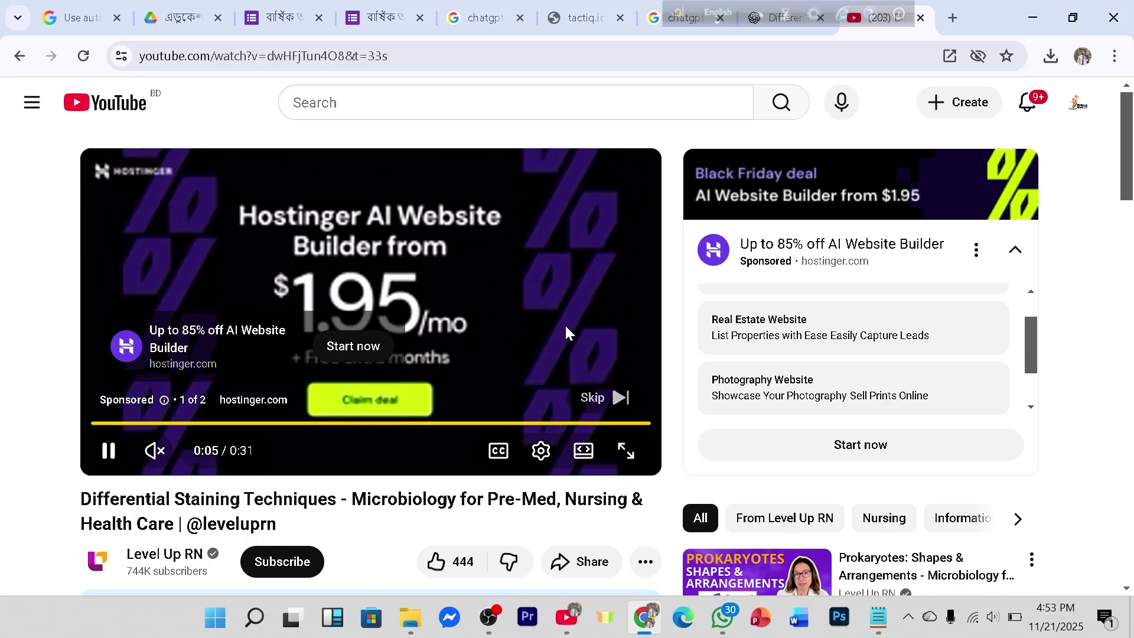
{"action": "left_click", "coordinate": [594, 396]}
Copy the share link of the Differential Staining Techniques video.
{"action": "scroll", "coordinate": [562, 348], "scroll_direction": "down", "scroll_amount": 3}
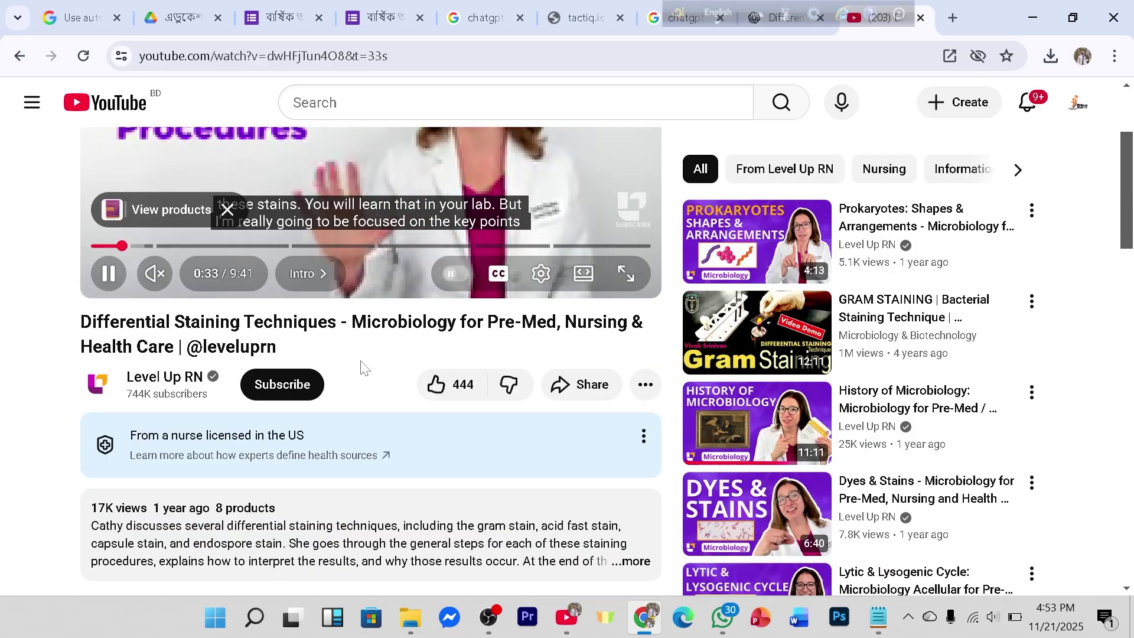
{"action": "left_click", "coordinate": [572, 391]}
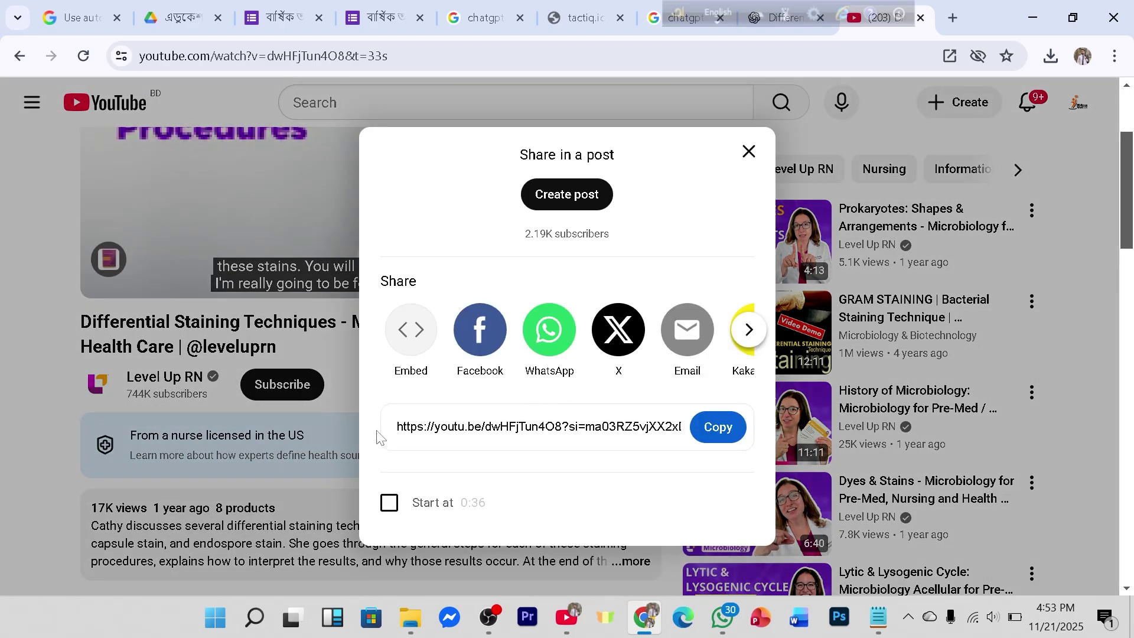
{"action": "left_click", "coordinate": [718, 427]}
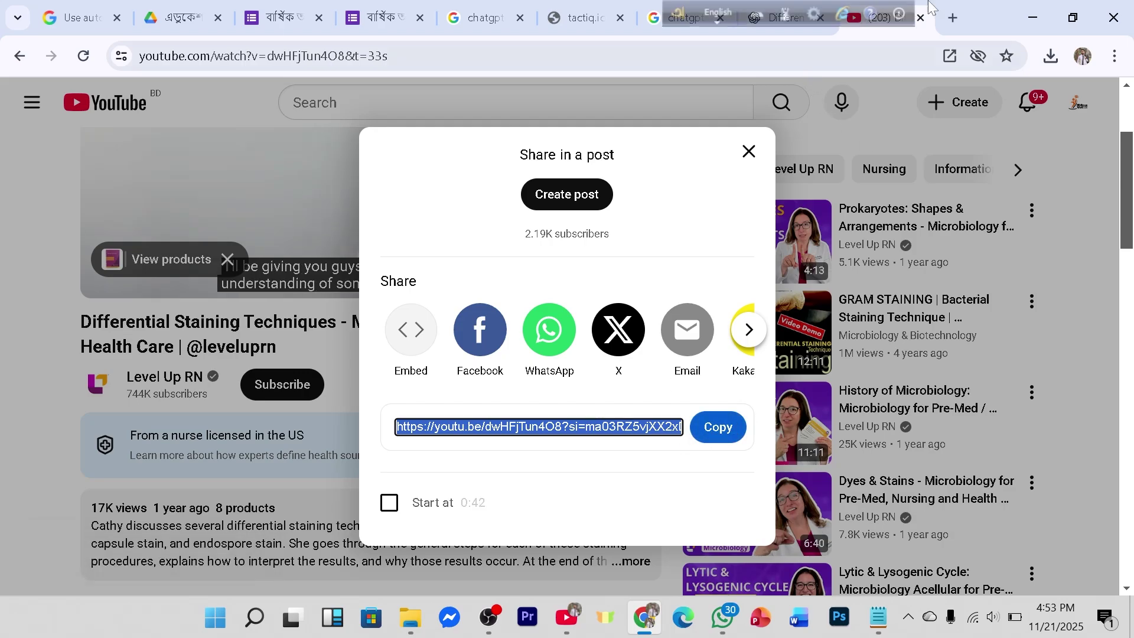
Reopen Chrome from the desktop with the existing user profile and dismiss the video's share dialog.
{"action": "left_click", "coordinate": [1033, 17]}
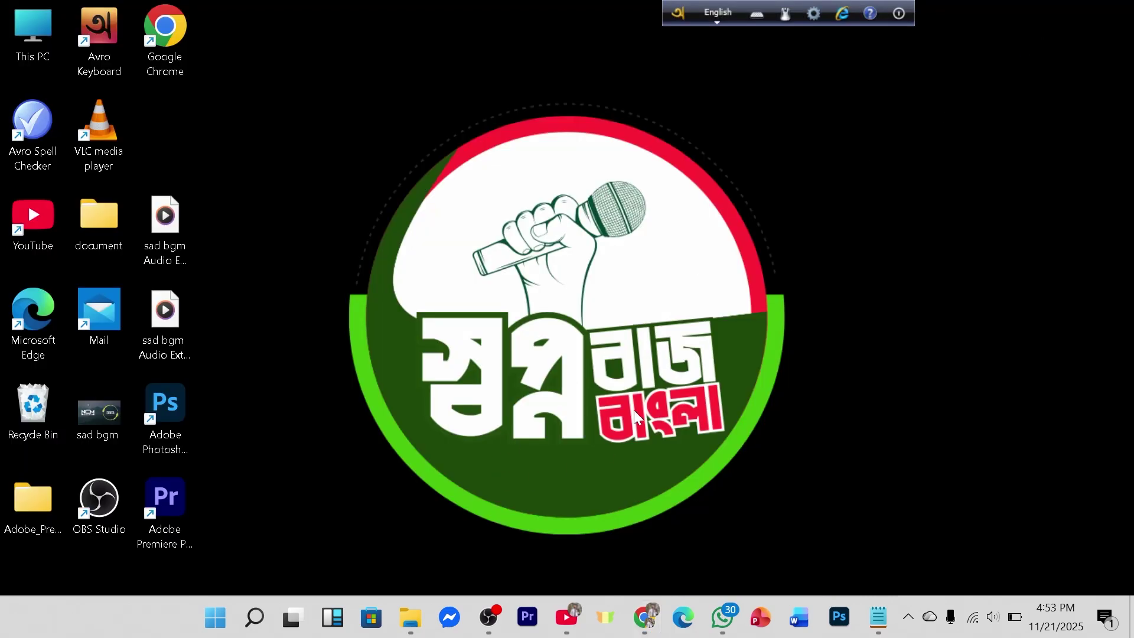
{"action": "double_click", "coordinate": [157, 23]}
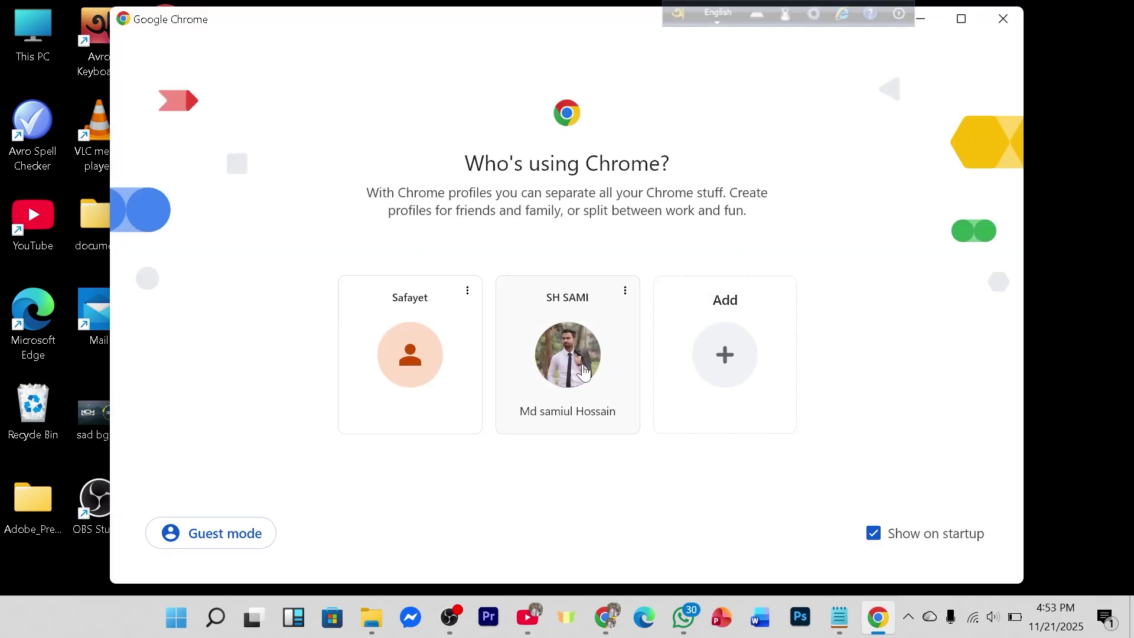
{"action": "left_click", "coordinate": [636, 335]}
{"action": "left_click", "coordinate": [748, 153]}
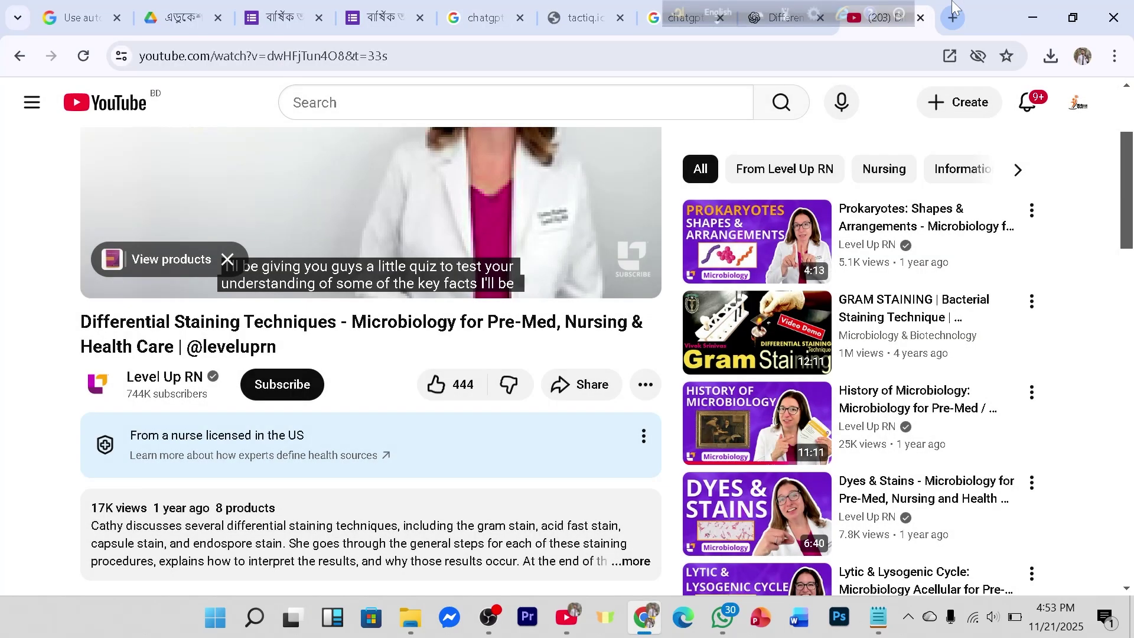
Search Google for "tactiq" in a new tab.
{"action": "key", "text": "ctrl+t"}
{"action": "left_click", "coordinate": [172, 56]}
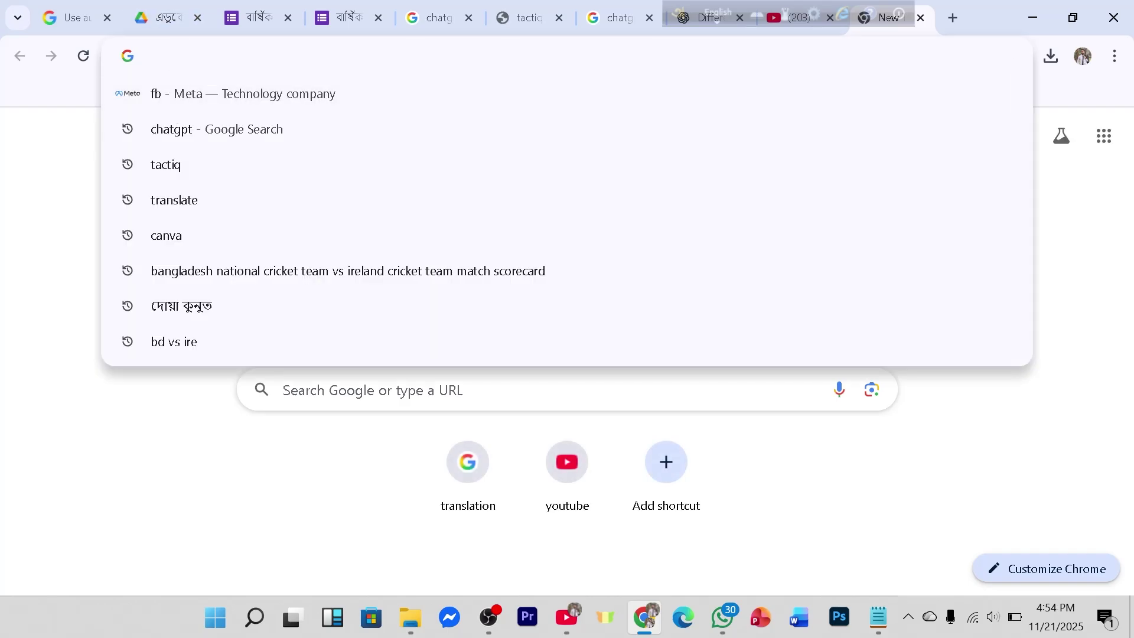
{"action": "type", "text": "tact"}
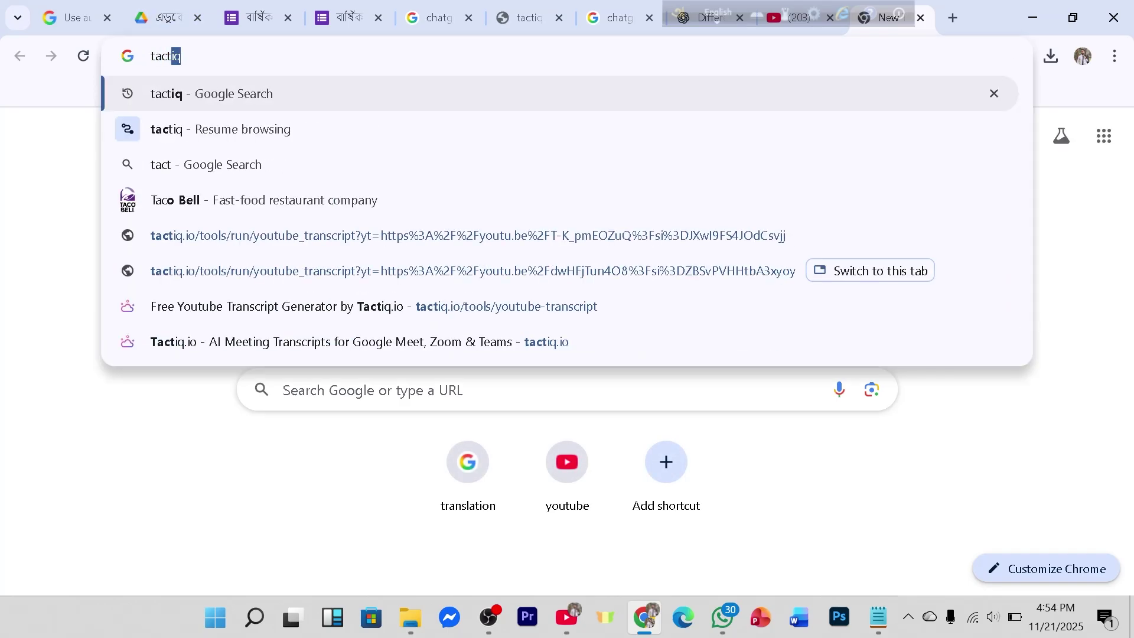
{"action": "type", "text": "iq"}
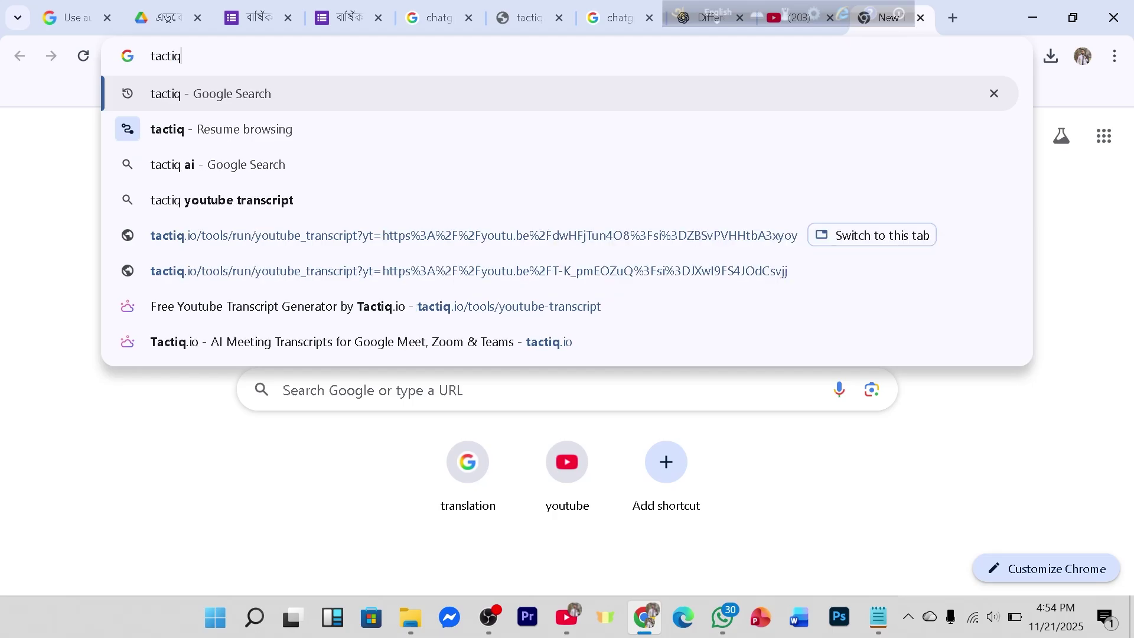
{"action": "key", "text": "Return"}
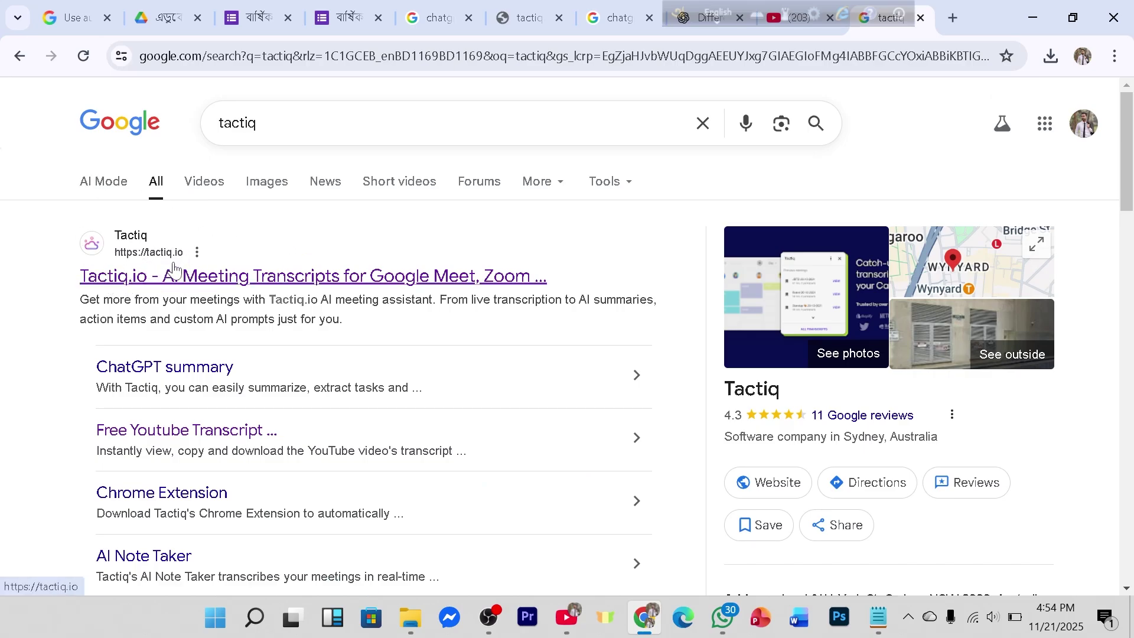
Open the Tactiq.io website and go to its free YouTube Transcript generator.
{"action": "left_click", "coordinate": [215, 280]}
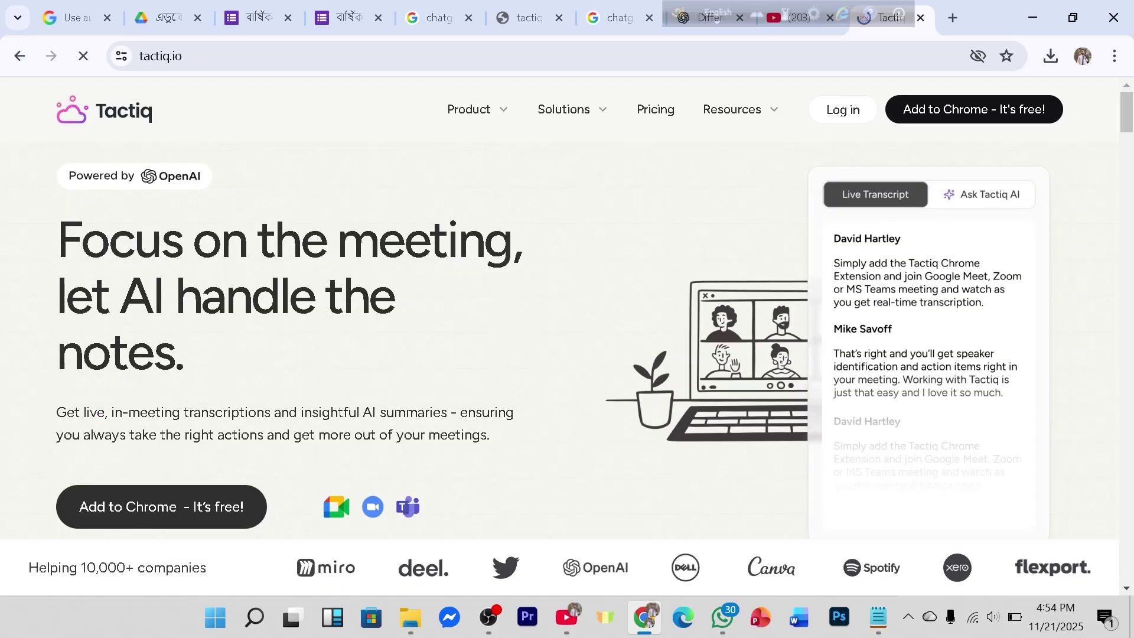
{"action": "left_click", "coordinate": [573, 115]}
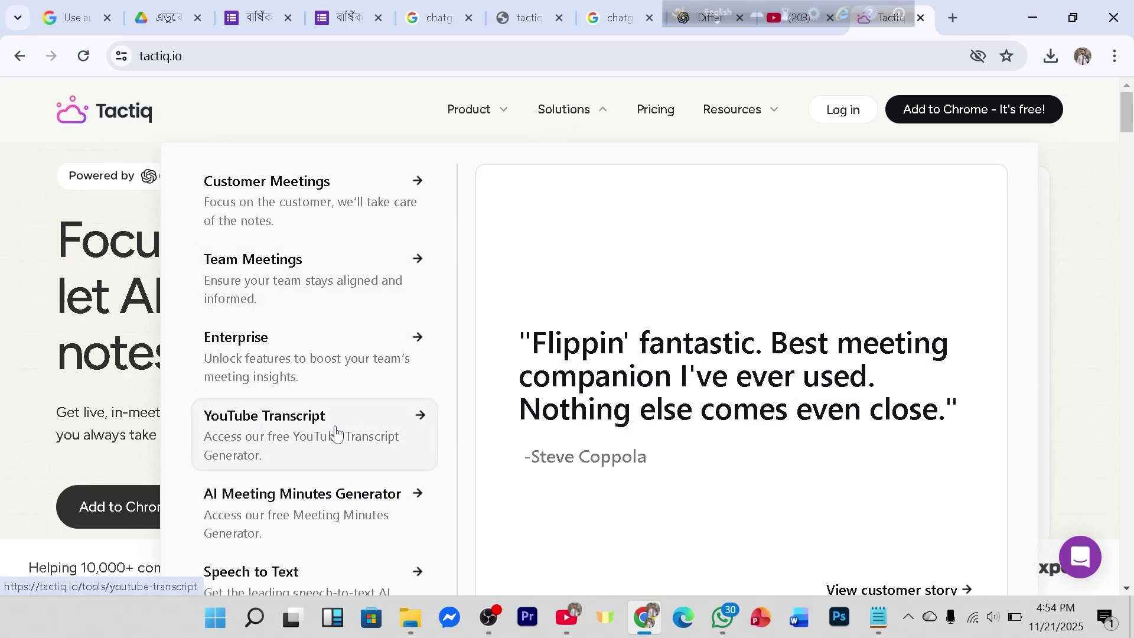
{"action": "left_click", "coordinate": [362, 440]}
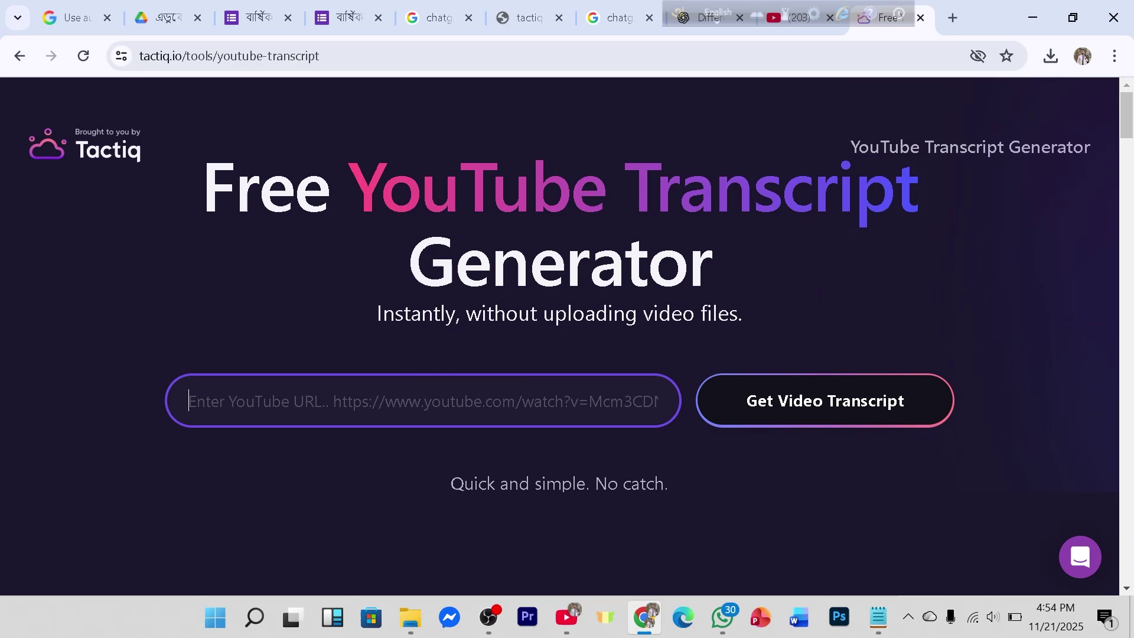
{"action": "key", "text": "Return"}
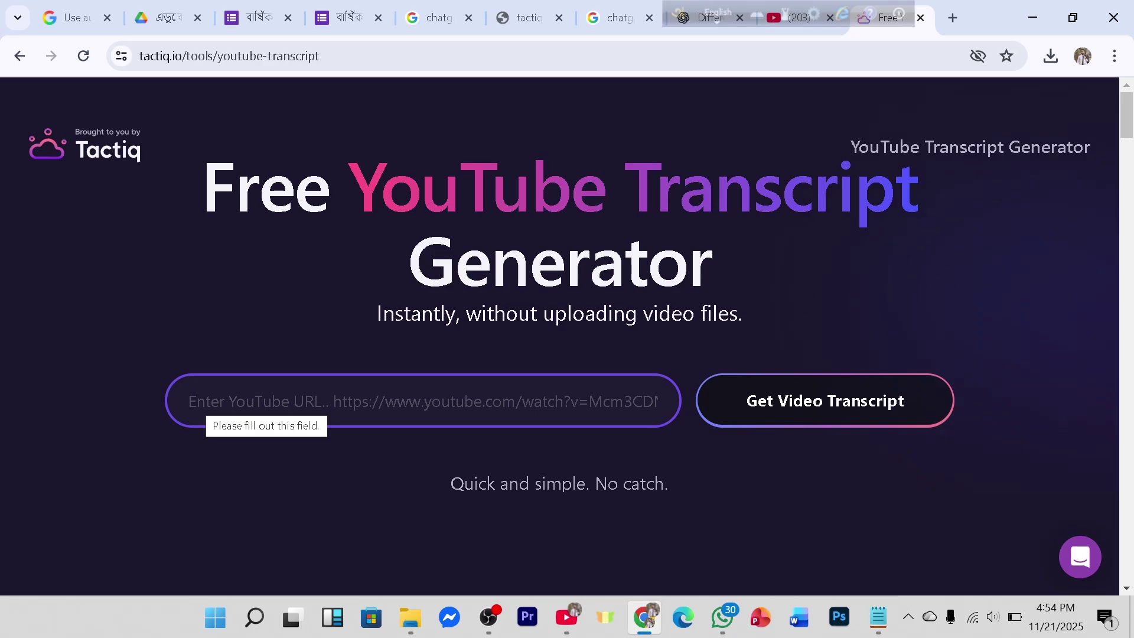
{"action": "right_click", "coordinate": [195, 399]}
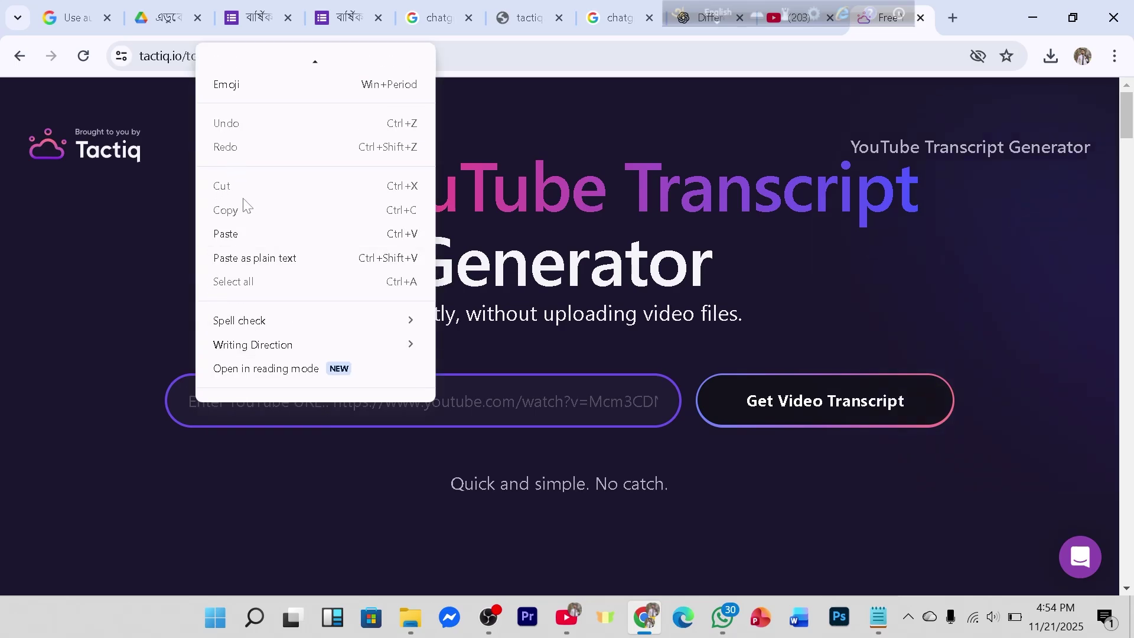
{"action": "left_click", "coordinate": [243, 235]}
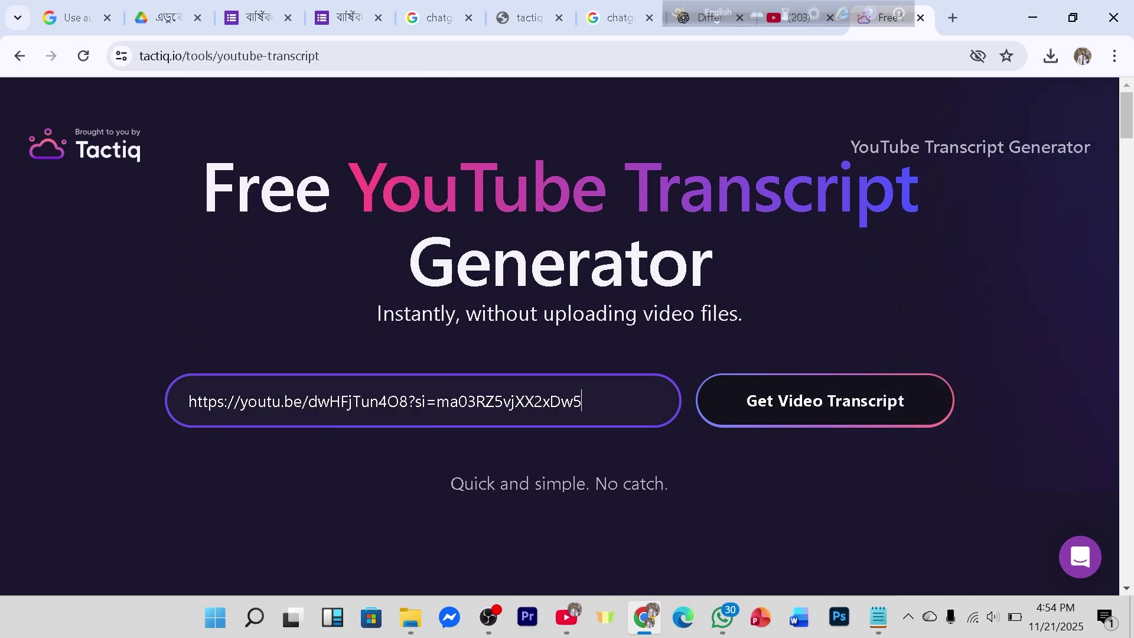
{"action": "key", "text": "ctrl+z"}
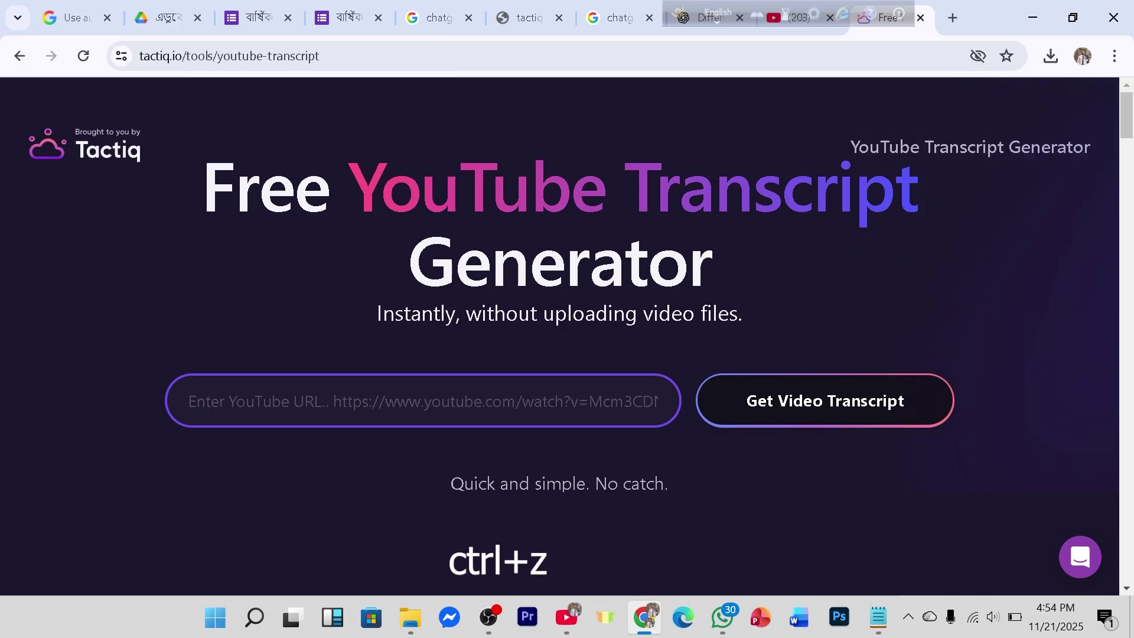
Paste the copied YouTube link into the transcript generator and request the video's transcript.
{"action": "key", "text": "ctrl+v"}
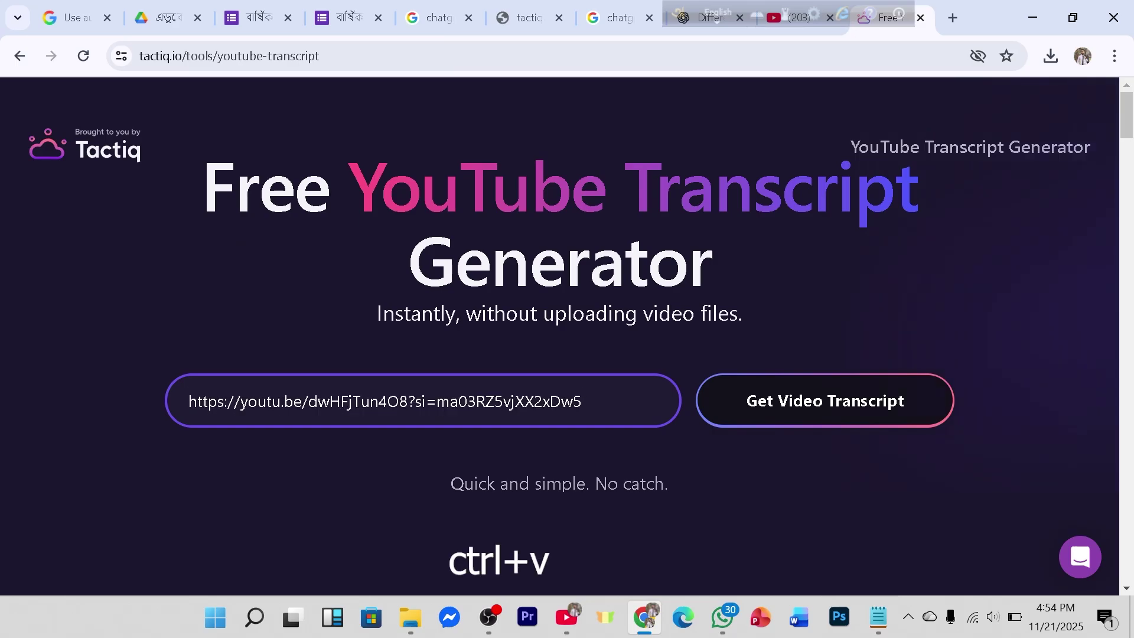
{"action": "left_click", "coordinate": [768, 417]}
Skim the generated transcript of the video and download it as a text file.
{"action": "scroll", "coordinate": [710, 395], "scroll_direction": "down", "scroll_amount": 5}
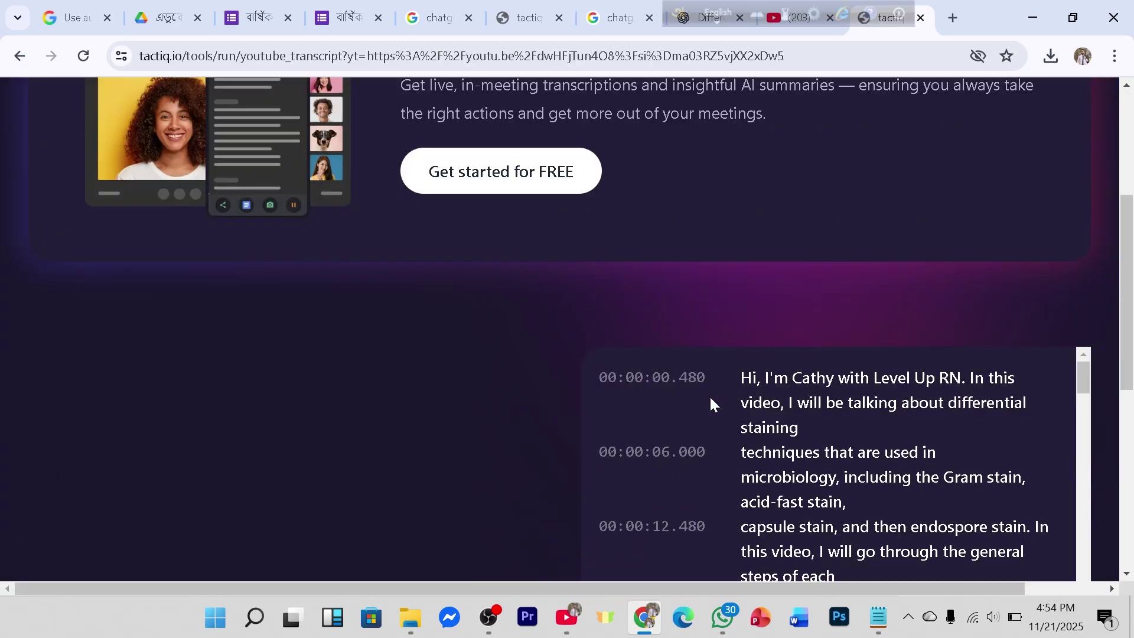
{"action": "scroll", "coordinate": [706, 394], "scroll_direction": "down", "scroll_amount": 8}
{"action": "scroll", "coordinate": [702, 391], "scroll_direction": "down", "scroll_amount": 4}
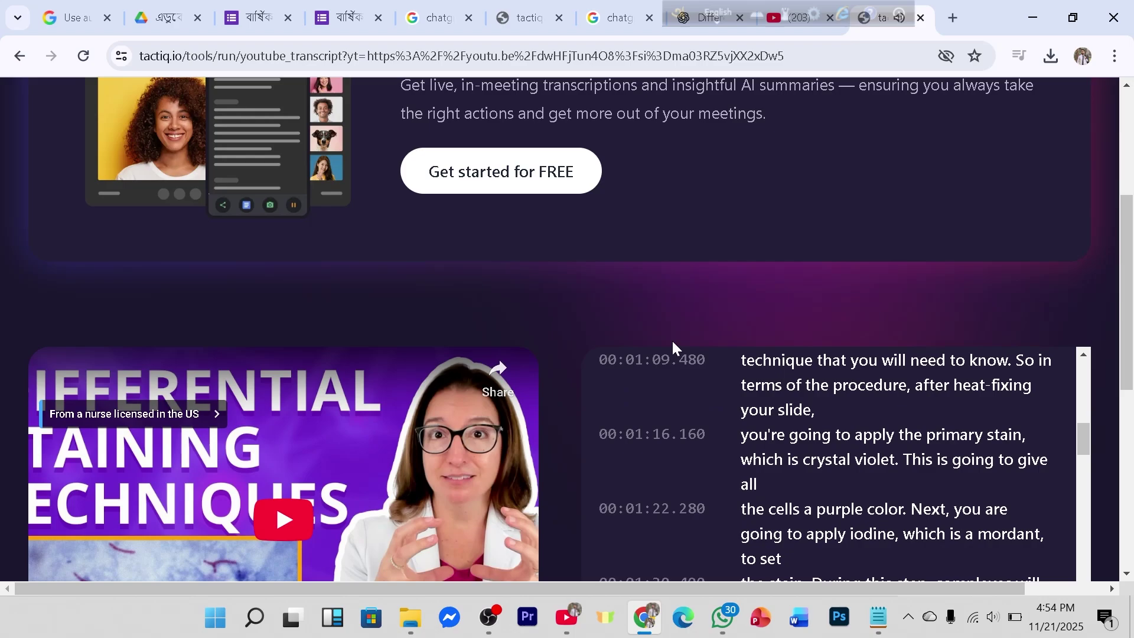
{"action": "scroll", "coordinate": [584, 469], "scroll_direction": "down", "scroll_amount": 6}
{"action": "scroll", "coordinate": [463, 471], "scroll_direction": "down", "scroll_amount": 4}
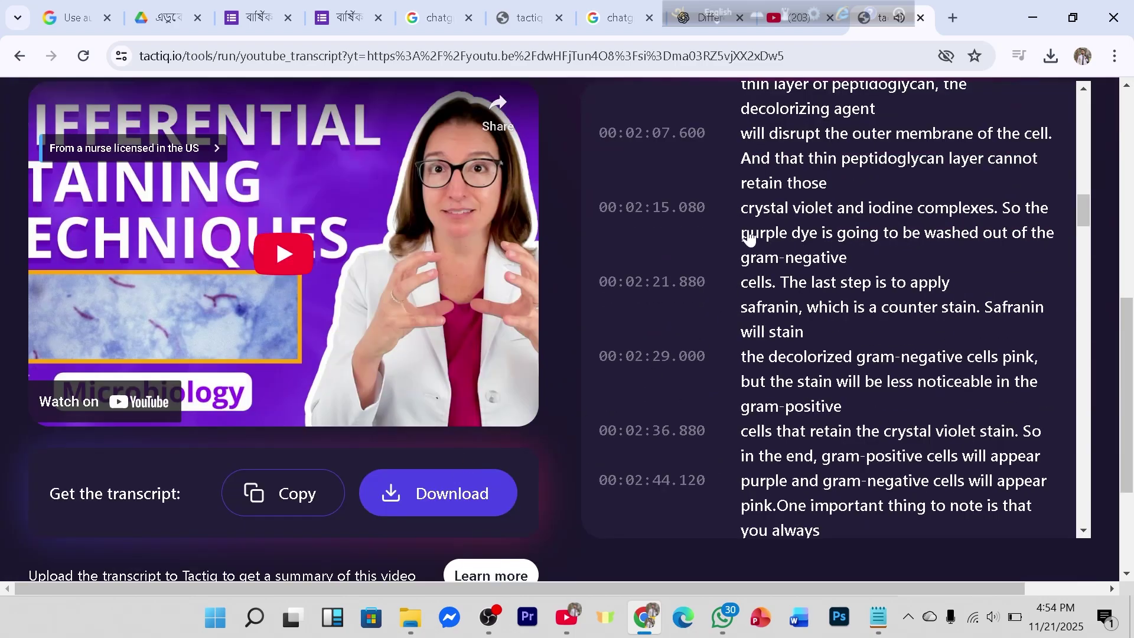
{"action": "scroll", "coordinate": [771, 313], "scroll_direction": "down", "scroll_amount": 1}
{"action": "scroll", "coordinate": [409, 346], "scroll_direction": "down", "scroll_amount": 3}
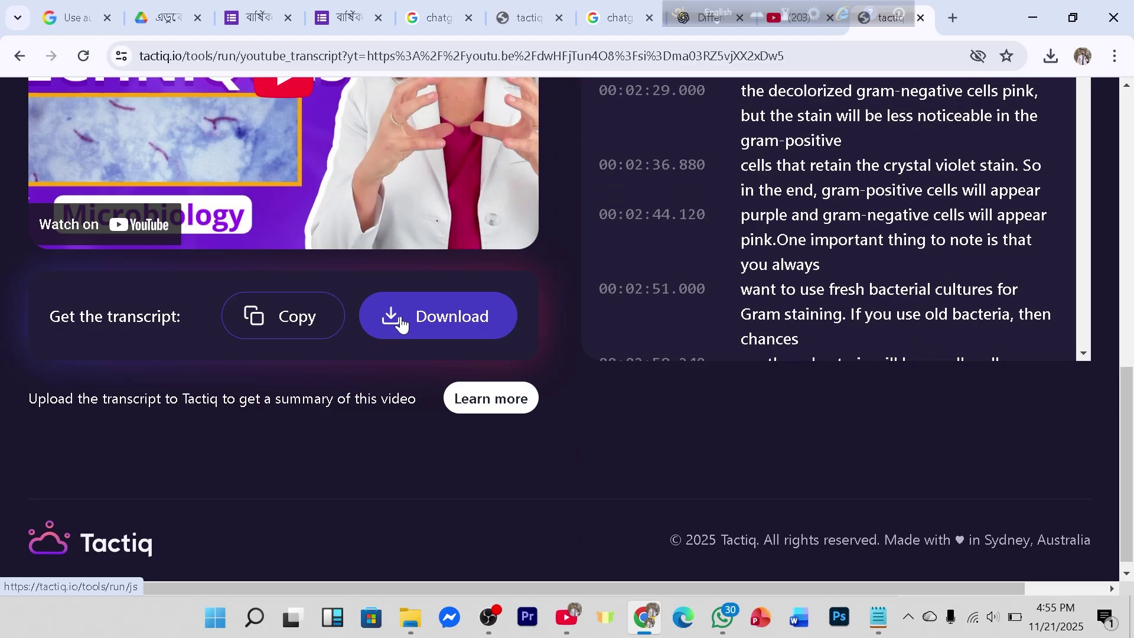
{"action": "left_click", "coordinate": [402, 324]}
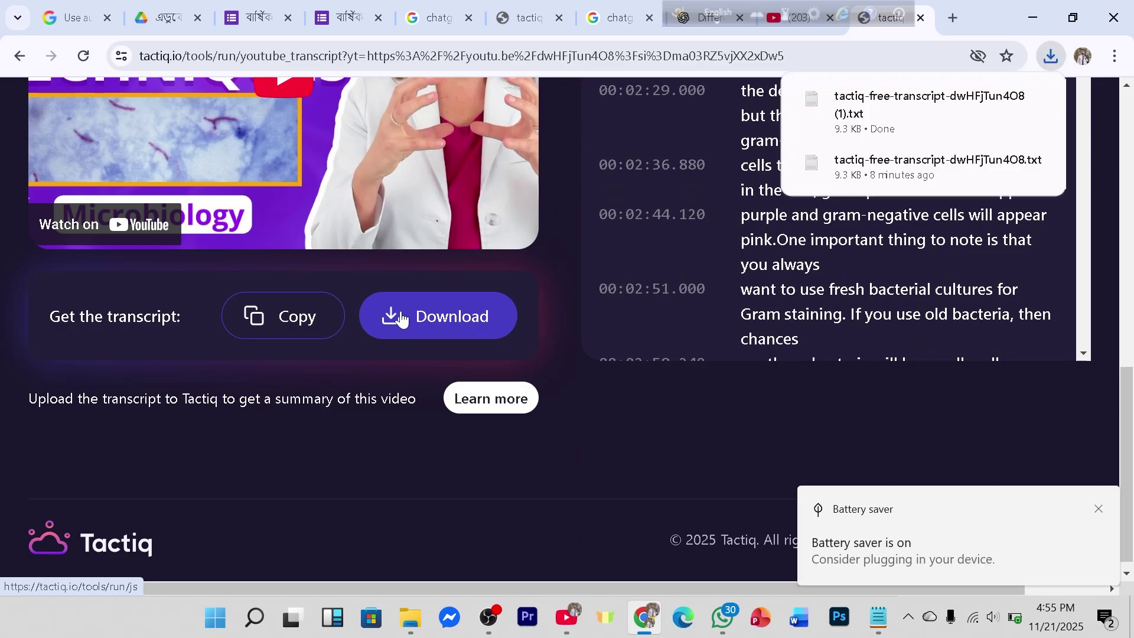
Show the newly downloaded transcript file in the Downloads folder and maximize the folder window.
{"action": "mouse_move", "coordinate": [930, 106]}
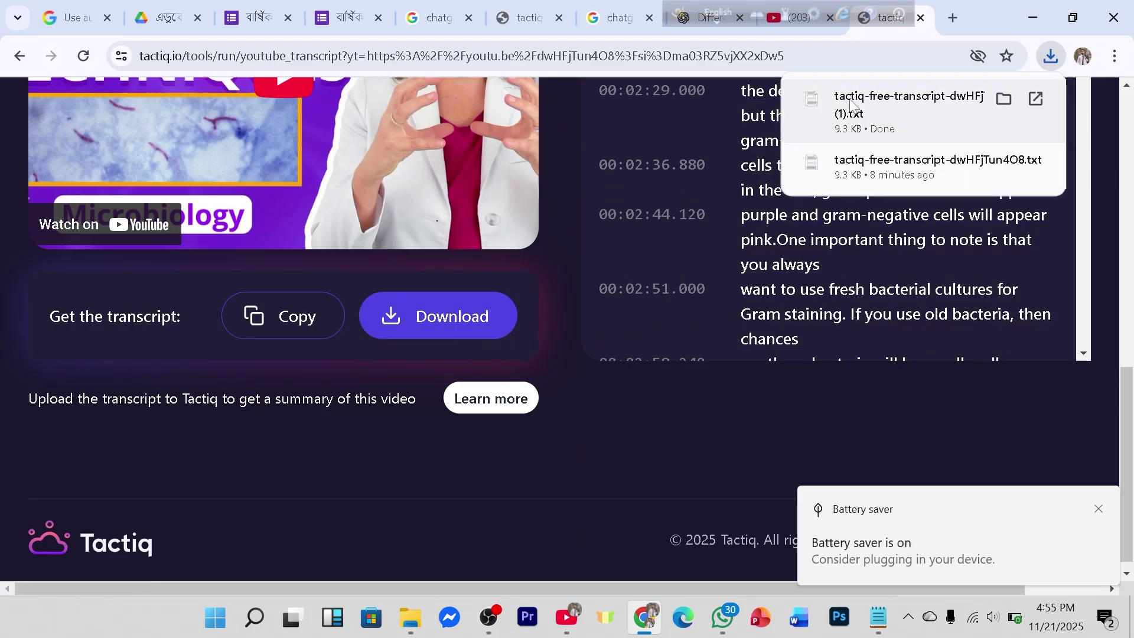
{"action": "left_click", "coordinate": [1005, 99]}
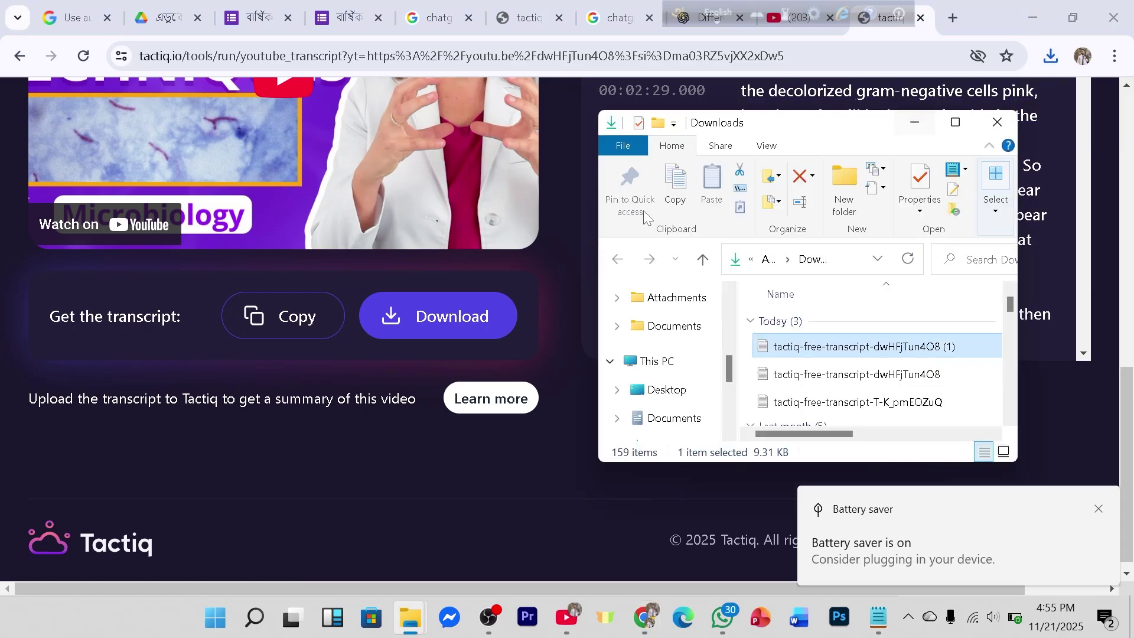
{"action": "left_click", "coordinate": [948, 123]}
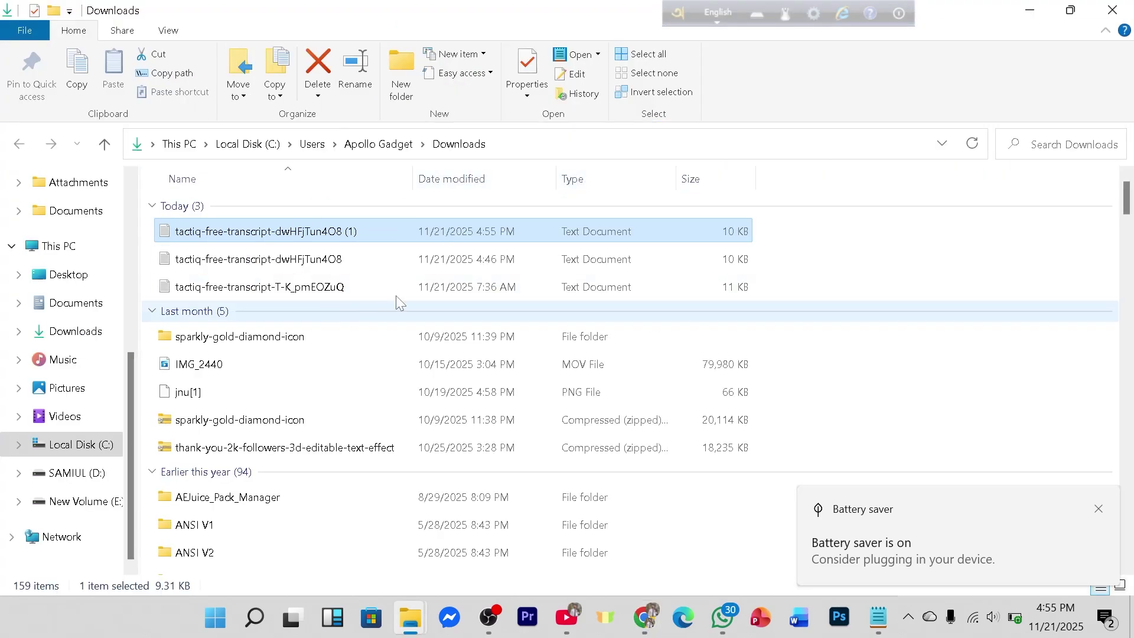
Minimize the Downloads folder and browser windows to reveal the desktop.
{"action": "left_click", "coordinate": [280, 233]}
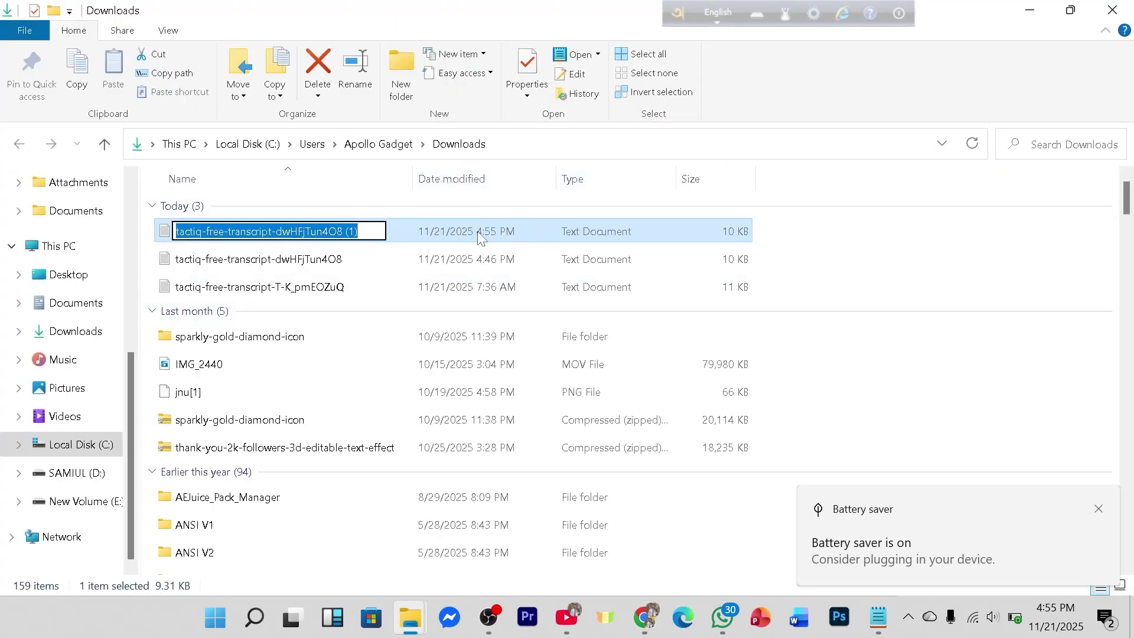
{"action": "left_click", "coordinate": [653, 236]}
{"action": "left_click", "coordinate": [1031, 11]}
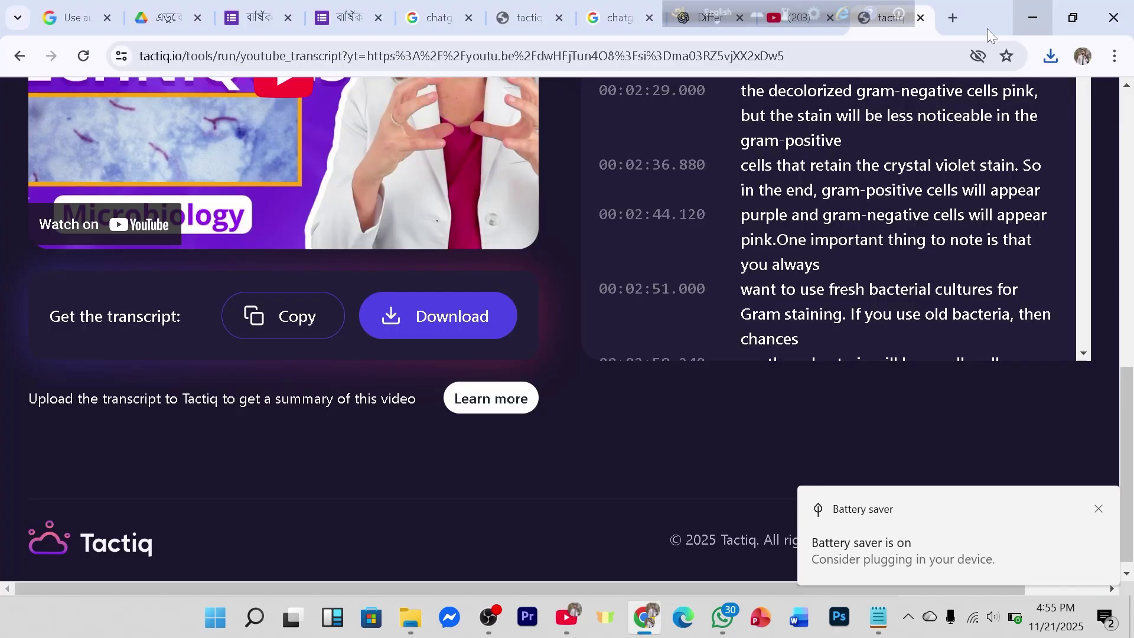
{"action": "left_click", "coordinate": [1034, 18]}
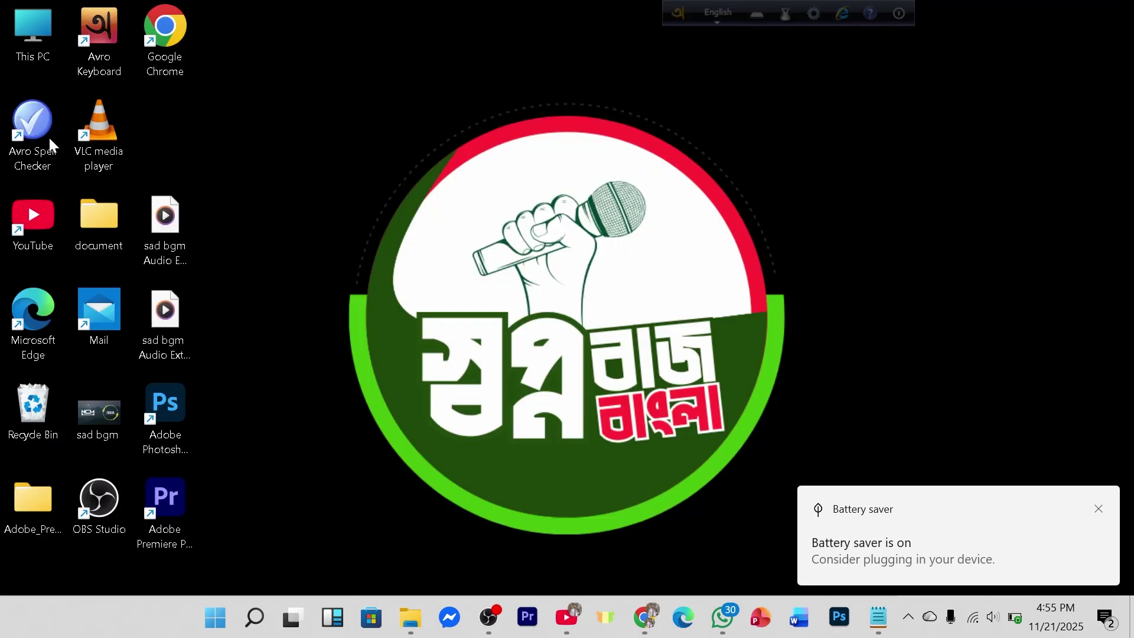
Go to the Downloads folder through This PC and open the transcript file "tactiq-free-transcript-dwHFjTun4O8 (1)".
{"action": "double_click", "coordinate": [33, 28]}
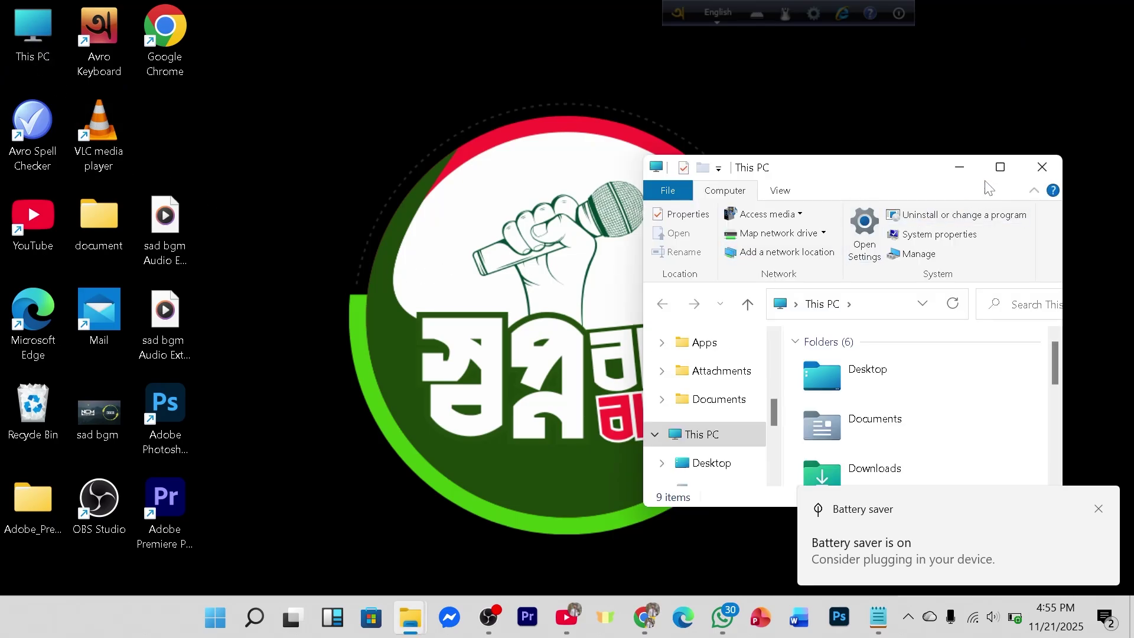
{"action": "left_click", "coordinate": [1000, 167]}
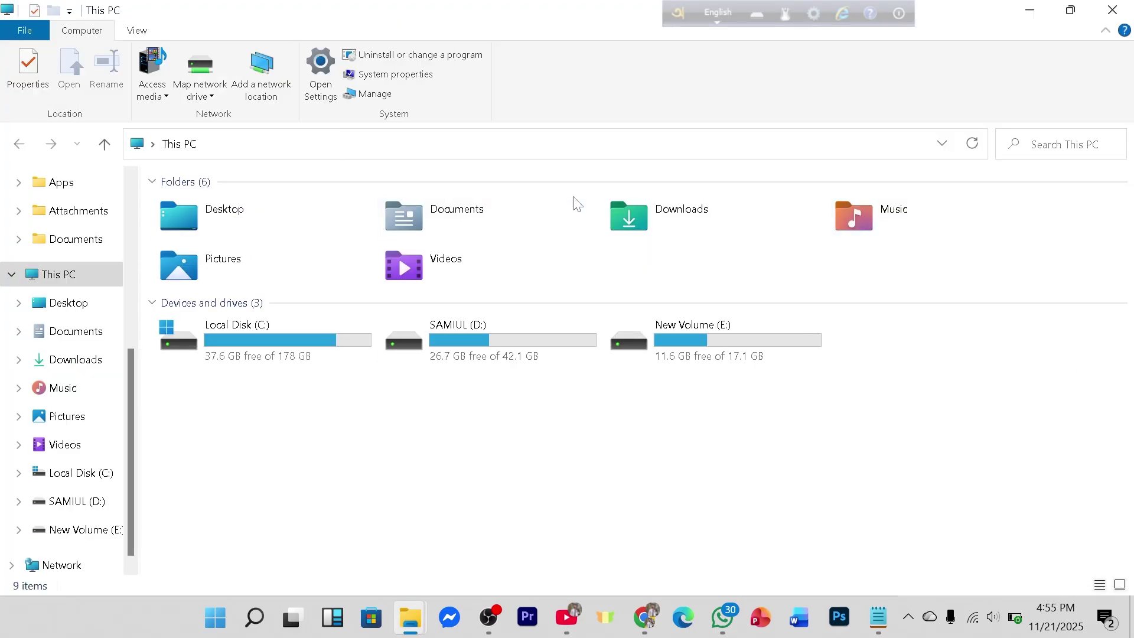
{"action": "double_click", "coordinate": [678, 223]}
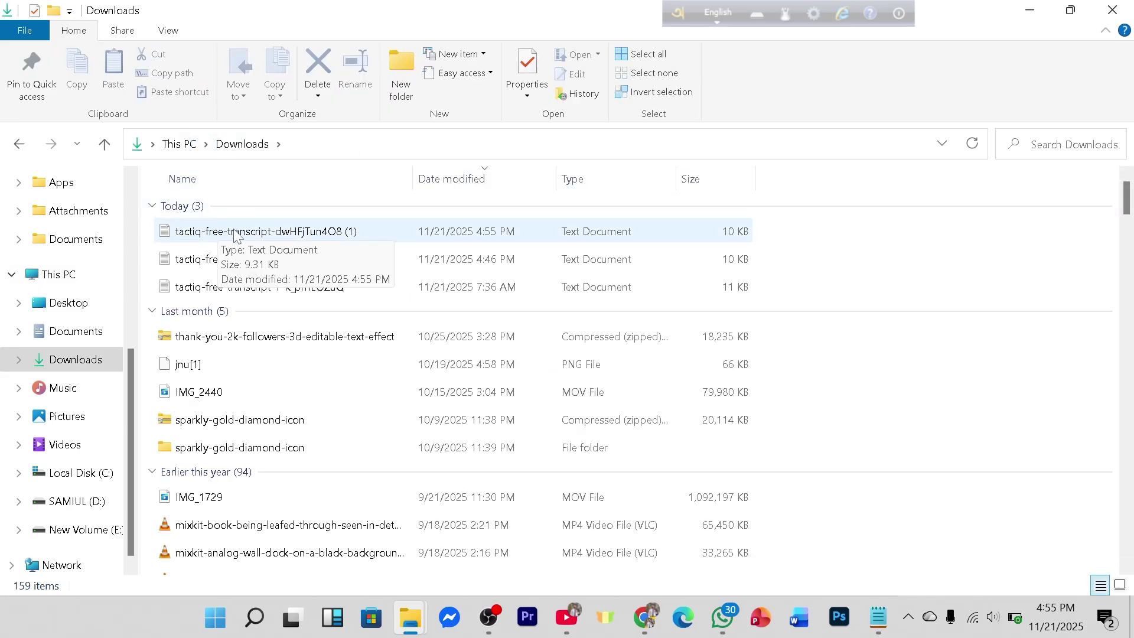
{"action": "double_click", "coordinate": [235, 232]}
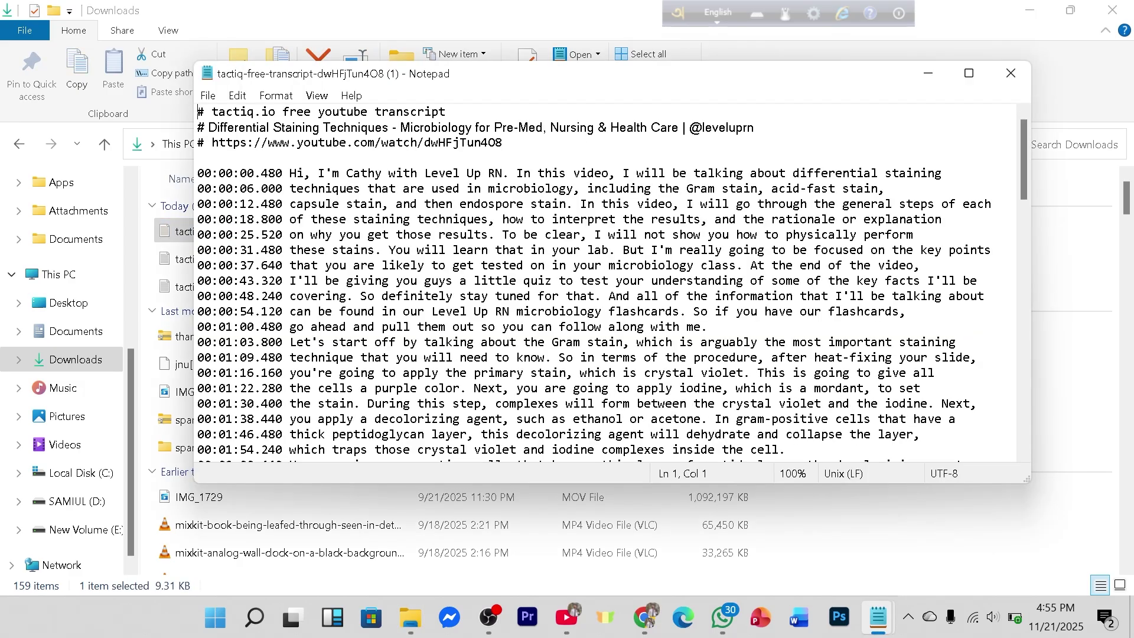
Try deleting the three header lines above the transcript as one block, and undo the deletion.
{"action": "key", "text": "shift+Down"}
{"action": "key", "text": "shift+Down"}
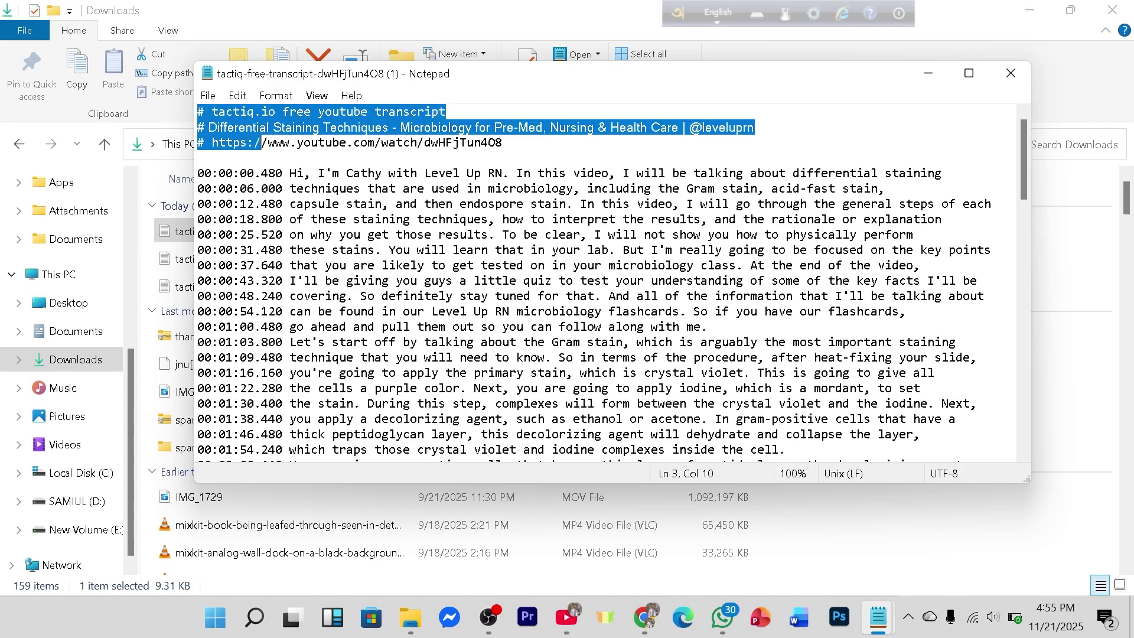
{"action": "key", "text": "shift+End"}
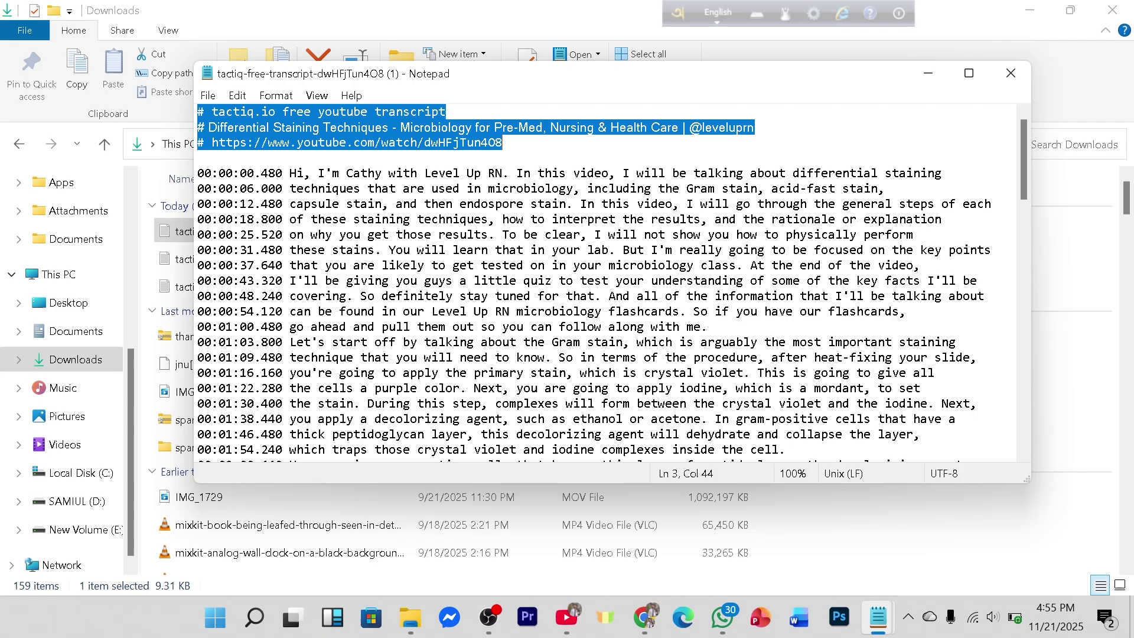
{"action": "key", "text": "BackSpace"}
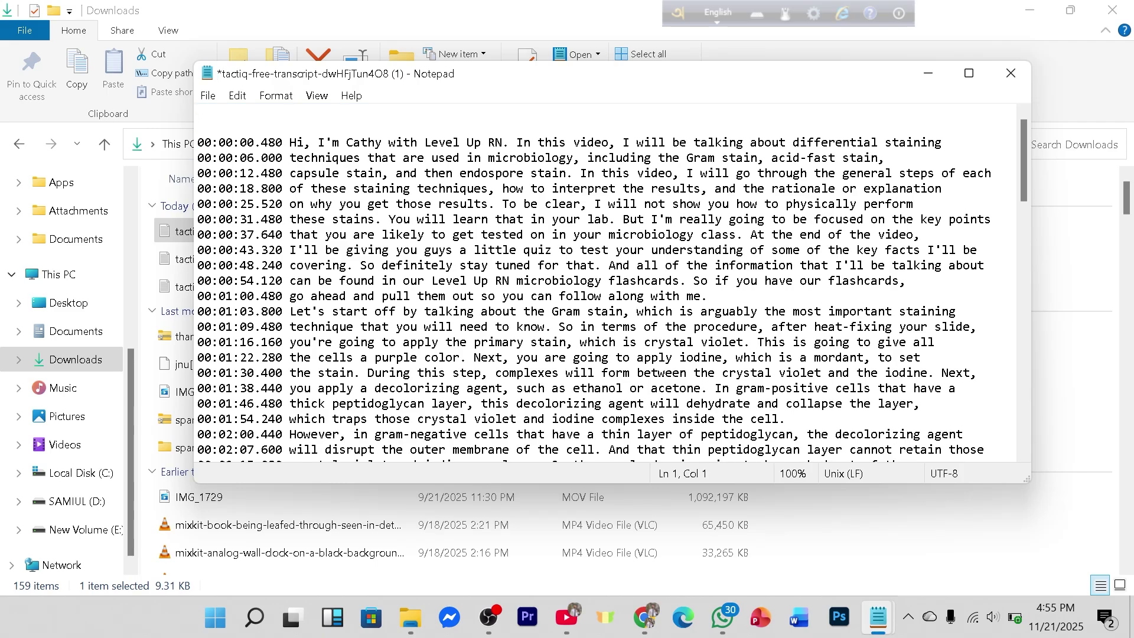
{"action": "key", "text": "ctrl+z"}
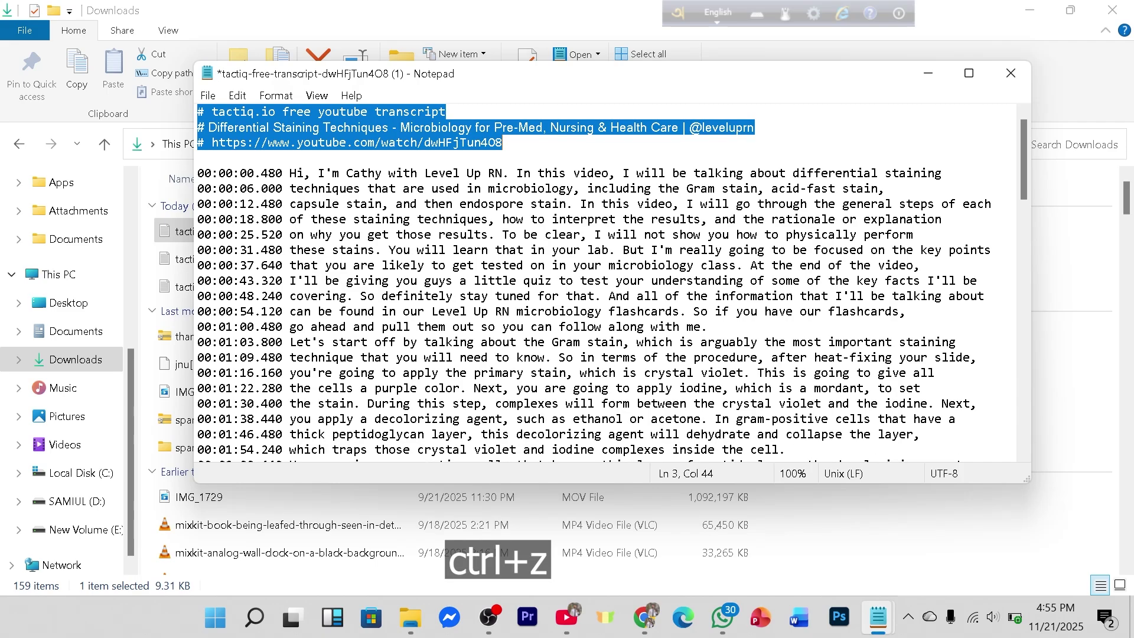
Remove the three header lines and the blank line above the first timestamp, and maximize the transcript window.
{"action": "key", "text": "Down"}
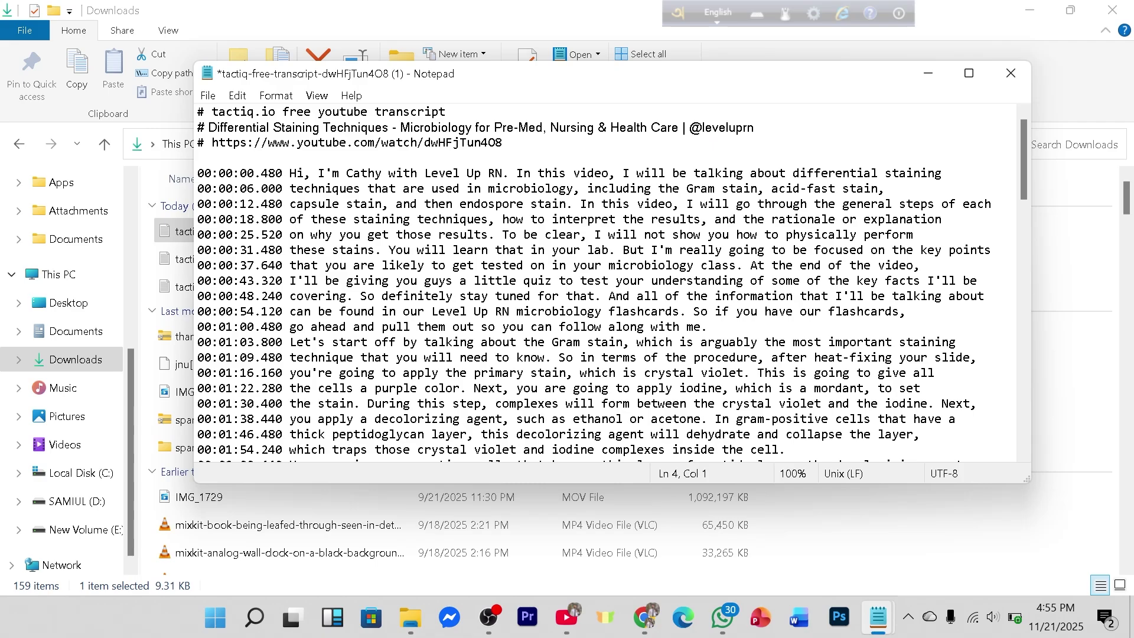
{"action": "key", "text": "BackSpace"}
{"action": "key", "text": "BackSpace"}
{"action": "key", "text": "BackSpace"}
{"action": "key", "text": "BackSpace"}
{"action": "key", "text": "BackSpace"}
{"action": "key", "text": "BackSpace"}
{"action": "key", "text": "BackSpace"}
{"action": "key", "text": "BackSpace"}
{"action": "key", "text": "BackSpace"}
{"action": "key", "text": "BackSpace"}
{"action": "key", "text": "BackSpace"}
{"action": "key", "text": "BackSpace"}
{"action": "key", "text": "BackSpace"}
{"action": "key", "text": "BackSpace"}
{"action": "key", "text": "BackSpace"}
{"action": "key", "text": "BackSpace"}
{"action": "key", "text": "BackSpace"}
{"action": "key", "text": "BackSpace"}
{"action": "key", "text": "BackSpace"}
{"action": "key", "text": "BackSpace"}
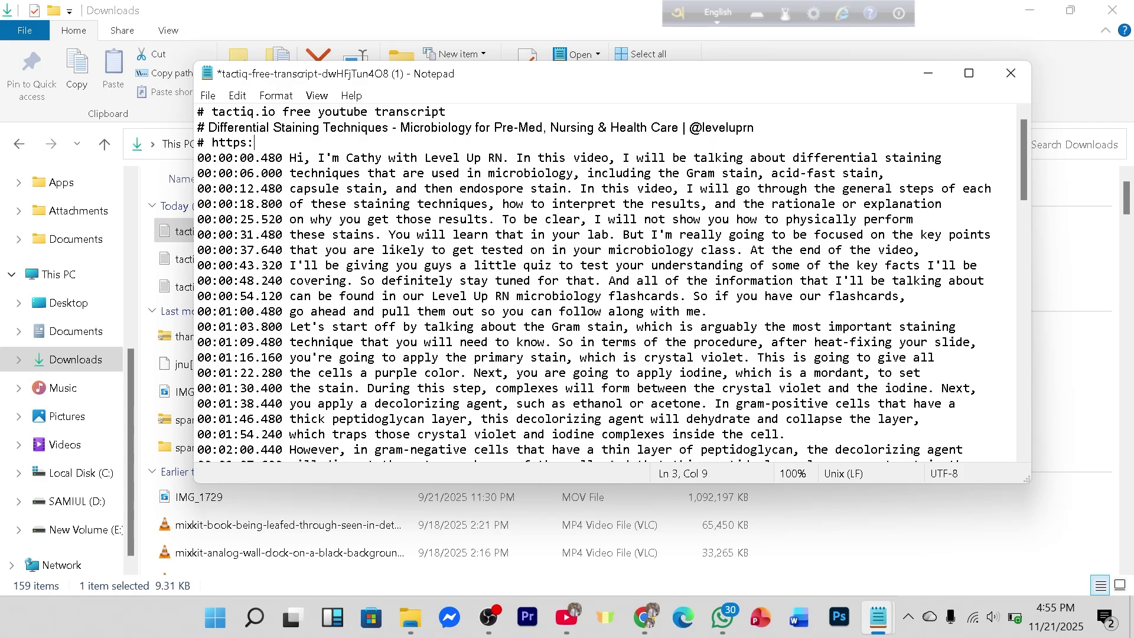
{"action": "key", "text": "BackSpace"}
{"action": "key", "text": "BackSpace"}
{"action": "key", "text": "BackSpace"}
{"action": "key", "text": "BackSpace"}
{"action": "key", "text": "BackSpace"}
{"action": "key", "text": "BackSpace"}
{"action": "key", "text": "BackSpace"}
{"action": "key", "text": "BackSpace"}
{"action": "key", "text": "BackSpace"}
{"action": "key", "text": "BackSpace"}
{"action": "key", "text": "BackSpace"}
{"action": "key", "text": "BackSpace"}
{"action": "key", "text": "BackSpace"}
{"action": "key", "text": "BackSpace"}
{"action": "key", "text": "BackSpace"}
{"action": "key", "text": "BackSpace"}
{"action": "key", "text": "BackSpace"}
{"action": "key", "text": "BackSpace"}
{"action": "key", "text": "BackSpace"}
{"action": "key", "text": "BackSpace"}
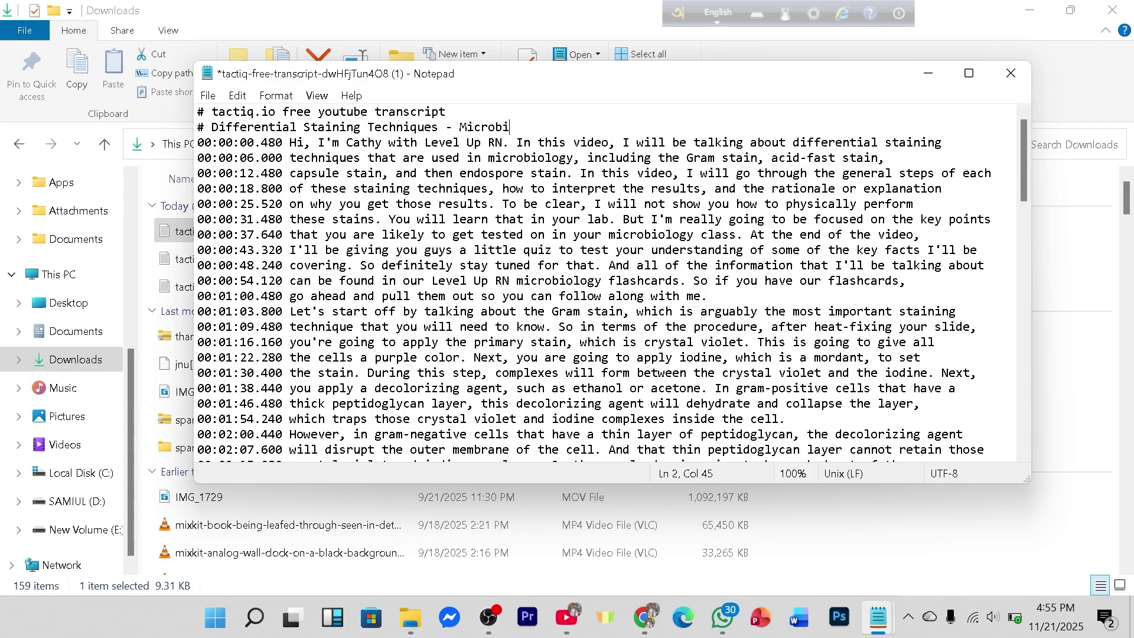
{"action": "key", "text": "BackSpace"}
{"action": "key", "text": "BackSpace"}
{"action": "key", "text": "BackSpace"}
{"action": "key", "text": "BackSpace"}
{"action": "key", "text": "BackSpace"}
{"action": "key", "text": "BackSpace"}
{"action": "key", "text": "BackSpace"}
{"action": "key", "text": "BackSpace"}
{"action": "key", "text": "BackSpace"}
{"action": "key", "text": "BackSpace"}
{"action": "key", "text": "BackSpace"}
{"action": "key", "text": "BackSpace"}
{"action": "key", "text": "BackSpace"}
{"action": "key", "text": "BackSpace"}
{"action": "key", "text": "BackSpace"}
{"action": "key", "text": "BackSpace"}
{"action": "key", "text": "BackSpace"}
{"action": "key", "text": "BackSpace"}
{"action": "key", "text": "BackSpace"}
{"action": "key", "text": "BackSpace"}
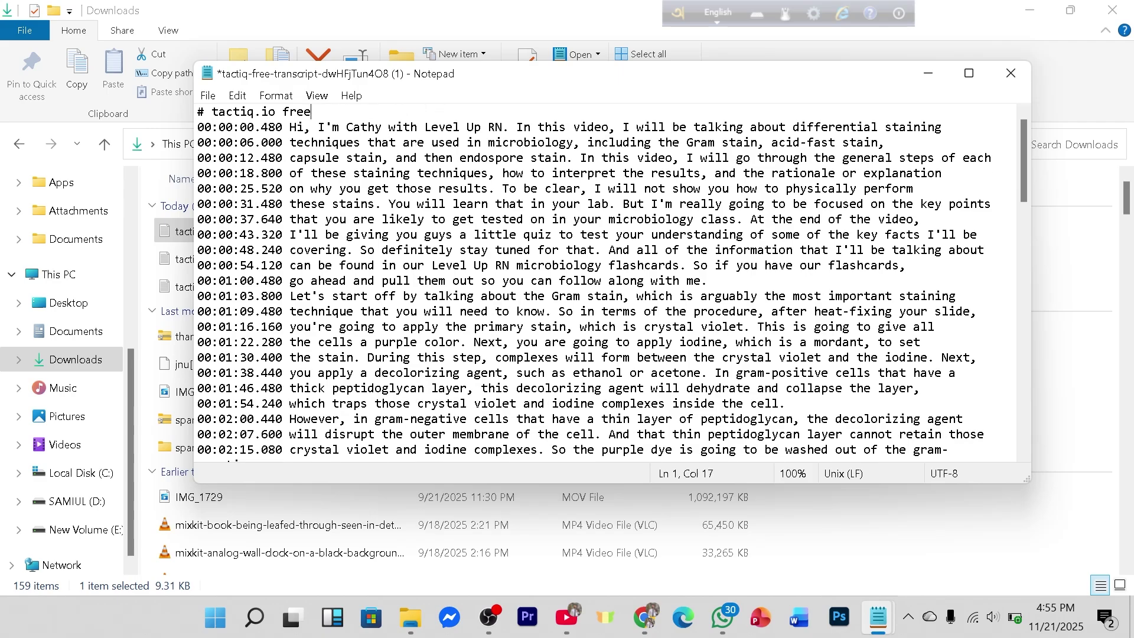
{"action": "key", "text": "BackSpace"}
{"action": "key", "text": "BackSpace"}
{"action": "key", "text": "BackSpace"}
{"action": "key", "text": "BackSpace"}
{"action": "key", "text": "BackSpace"}
{"action": "key", "text": "BackSpace"}
{"action": "key", "text": "BackSpace"}
{"action": "key", "text": "BackSpace"}
{"action": "key", "text": "BackSpace"}
{"action": "key", "text": "BackSpace"}
{"action": "key", "text": "BackSpace"}
{"action": "key", "text": "BackSpace"}
{"action": "key", "text": "BackSpace"}
{"action": "key", "text": "BackSpace"}
{"action": "key", "text": "BackSpace"}
{"action": "key", "text": "BackSpace"}
{"action": "key", "text": "BackSpace"}
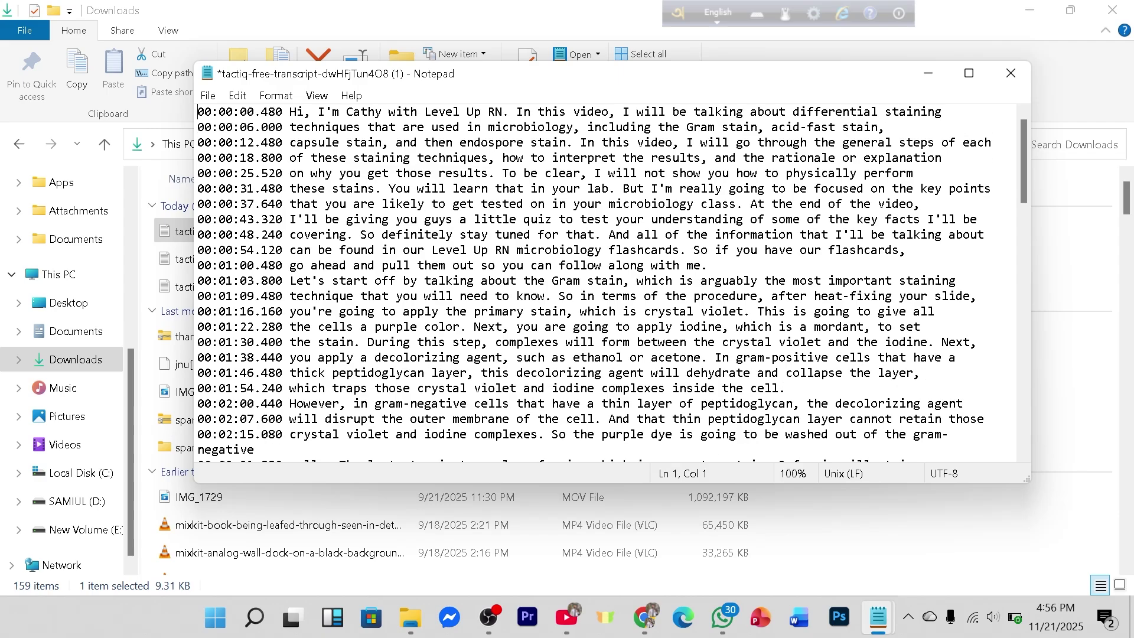
{"action": "left_click", "coordinate": [968, 77]}
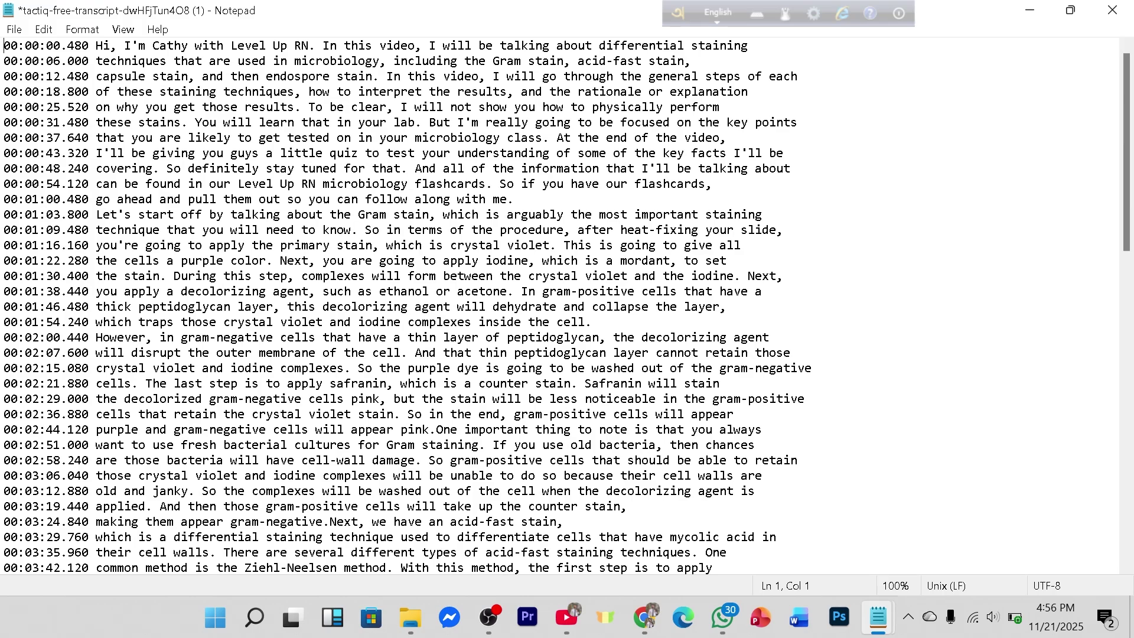
{"action": "left_click_drag", "start_coordinate": [5, 45], "coordinate": [501, 291]}
{"action": "scroll", "coordinate": [501, 291], "scroll_direction": "down", "scroll_amount": 5}
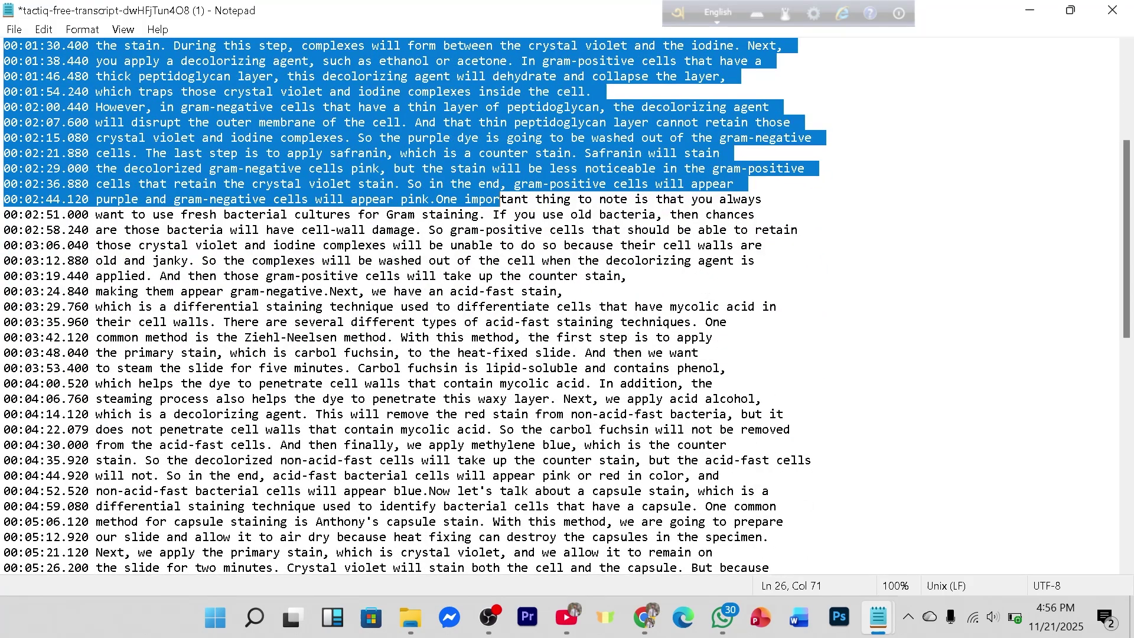
{"action": "left_click_drag", "start_coordinate": [501, 199], "coordinate": [471, 291]}
{"action": "left_click", "coordinate": [579, 292]}
{"action": "scroll", "coordinate": [579, 291], "scroll_direction": "up", "scroll_amount": 5}
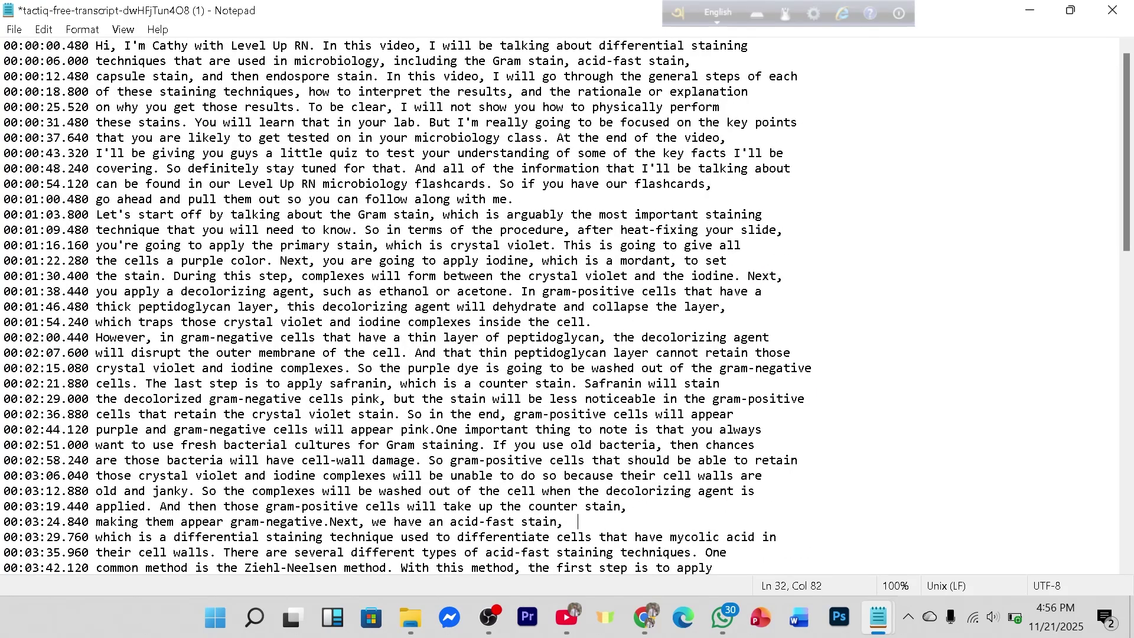
Select the entire transcript text and copy it to the clipboard.
{"action": "key", "text": "ctrl+a"}
{"action": "key", "text": "ctrl+a"}
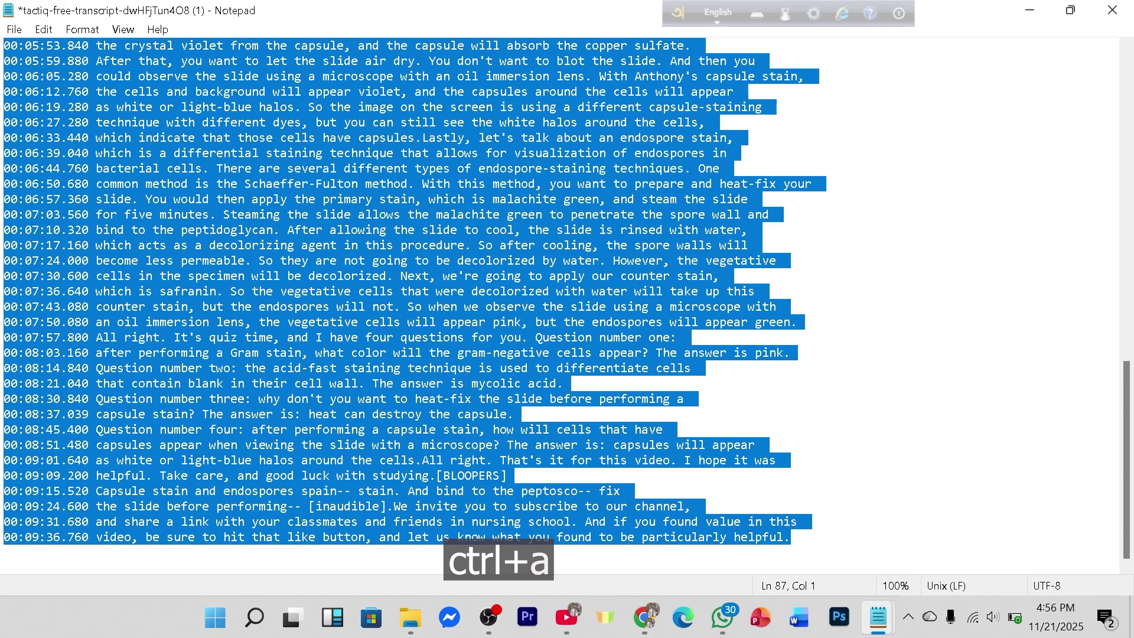
{"action": "right_click", "coordinate": [337, 156]}
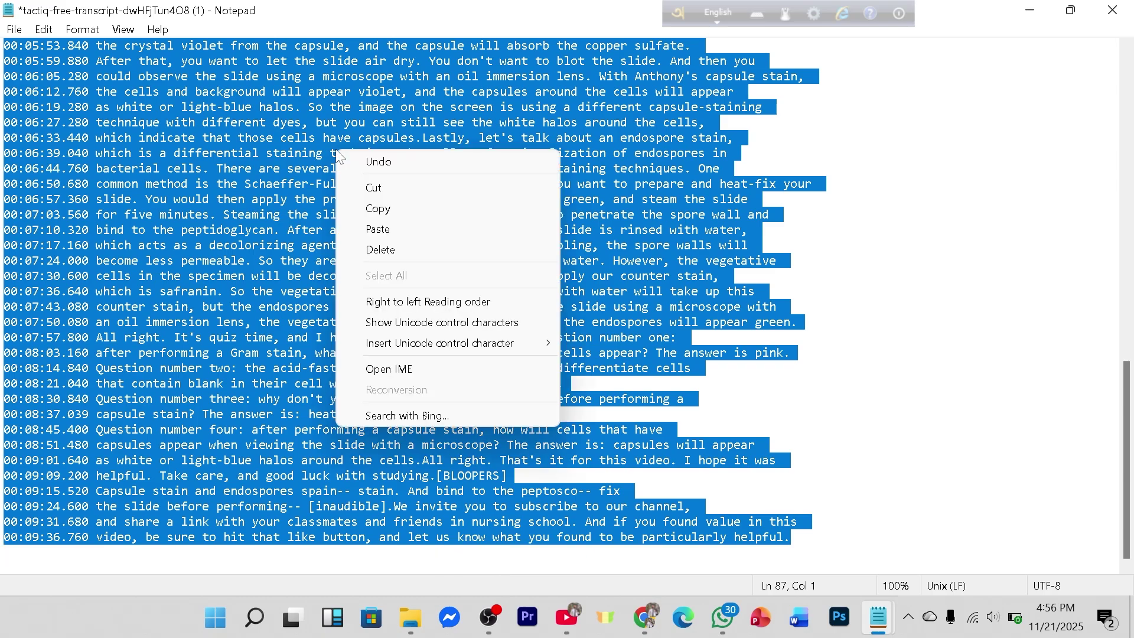
{"action": "left_click", "coordinate": [391, 209]}
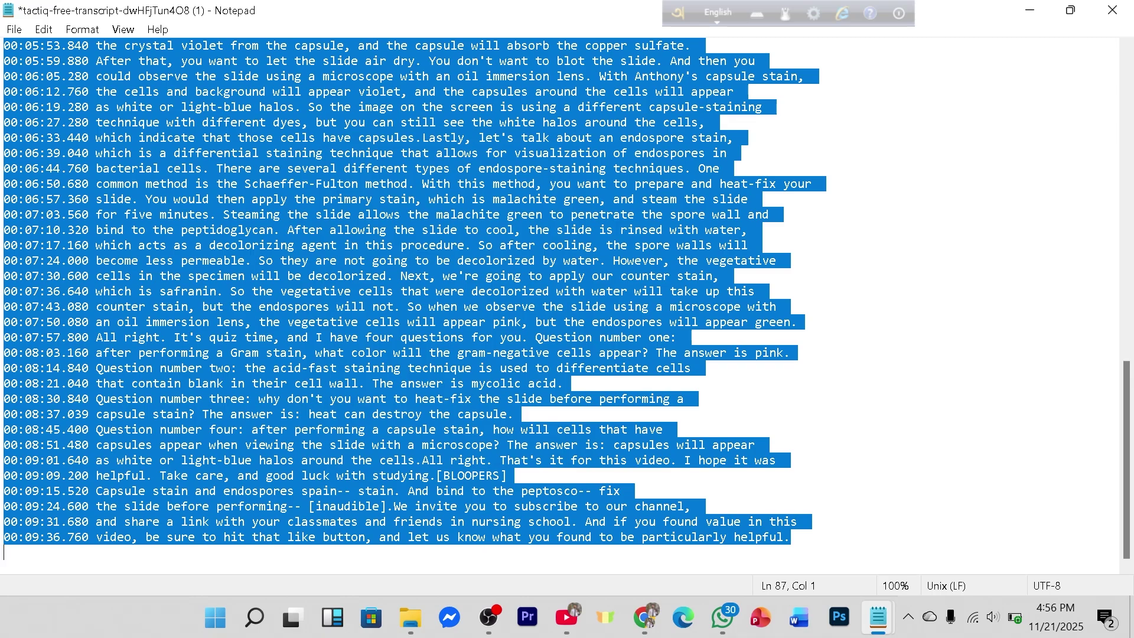
{"action": "key", "text": "ctrl+c"}
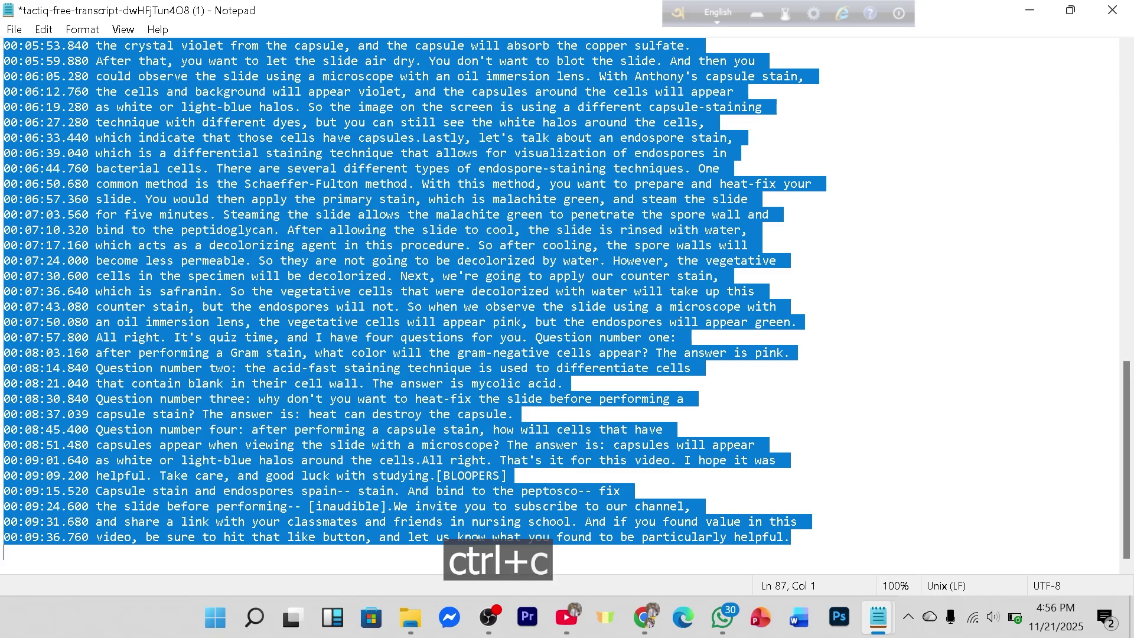
Minimize the open windows to the desktop and switch to Google Chrome with the profile that has a photo.
{"action": "left_click", "coordinate": [1030, 10]}
{"action": "left_click", "coordinate": [1029, 11]}
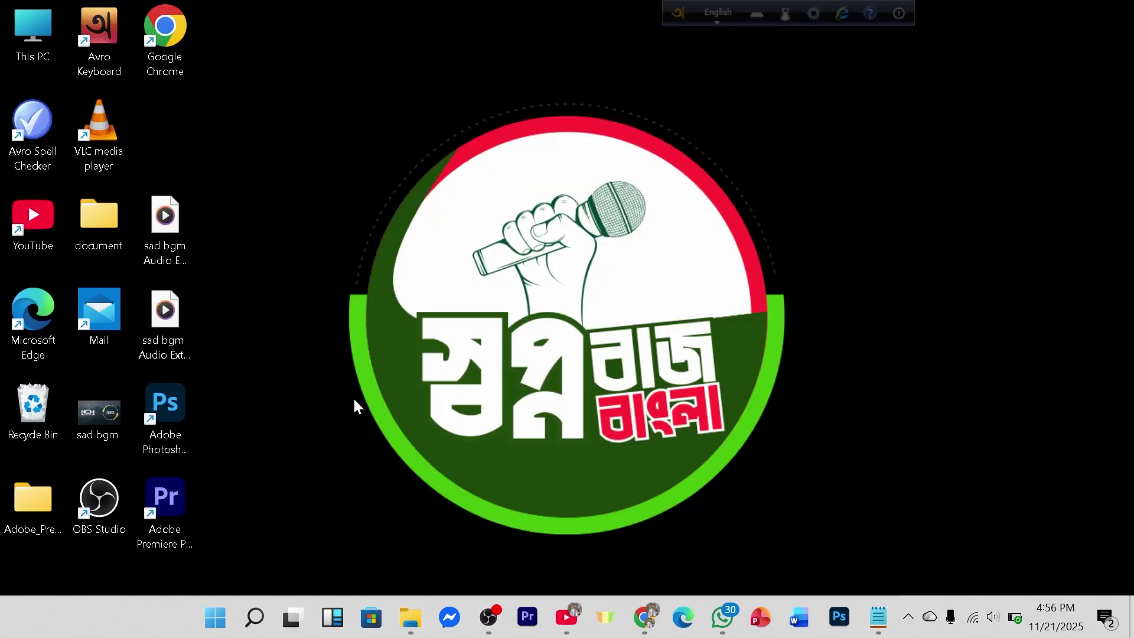
{"action": "double_click", "coordinate": [175, 34]}
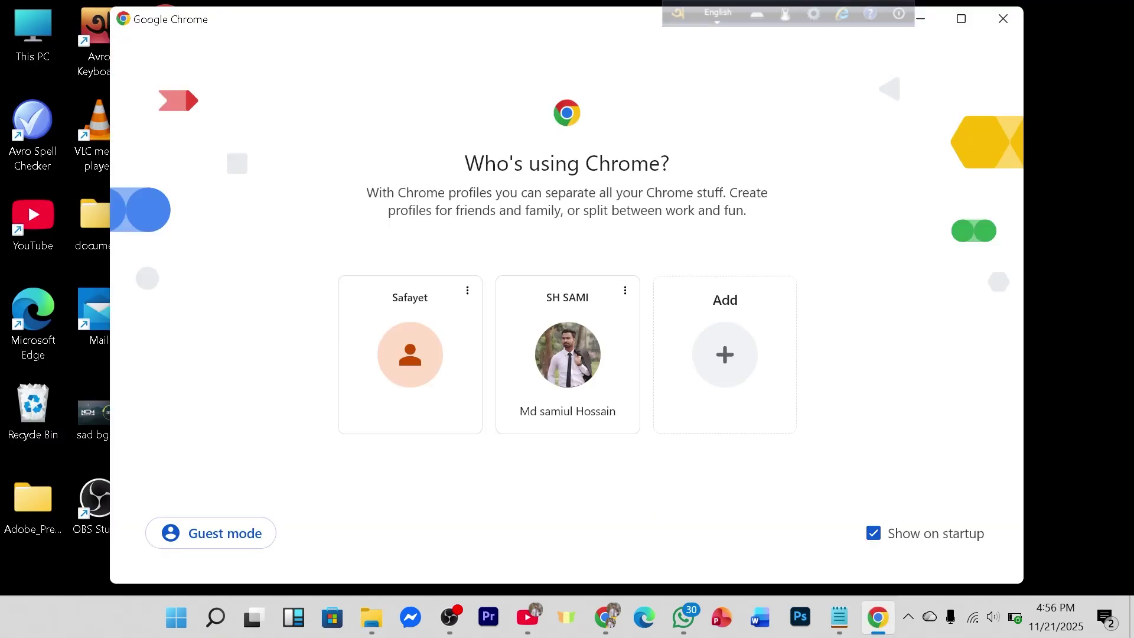
{"action": "left_click", "coordinate": [961, 18]}
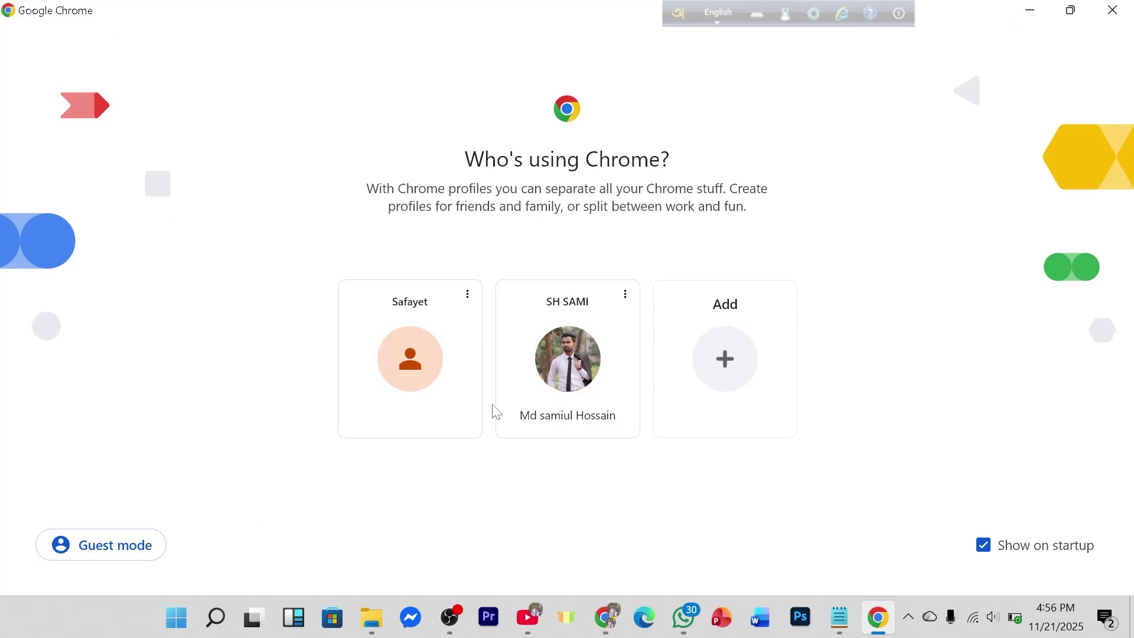
{"action": "left_click", "coordinate": [532, 411]}
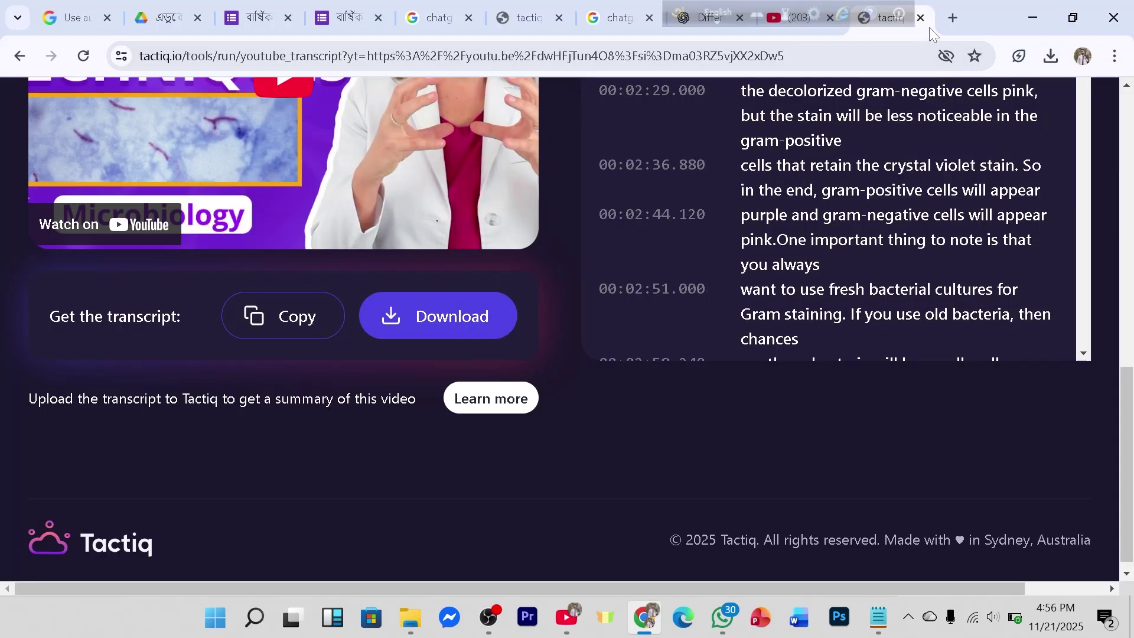
Search Google for "chatgpt" in a new tab and open the ChatGPT website from the results.
{"action": "left_click", "coordinate": [954, 19]}
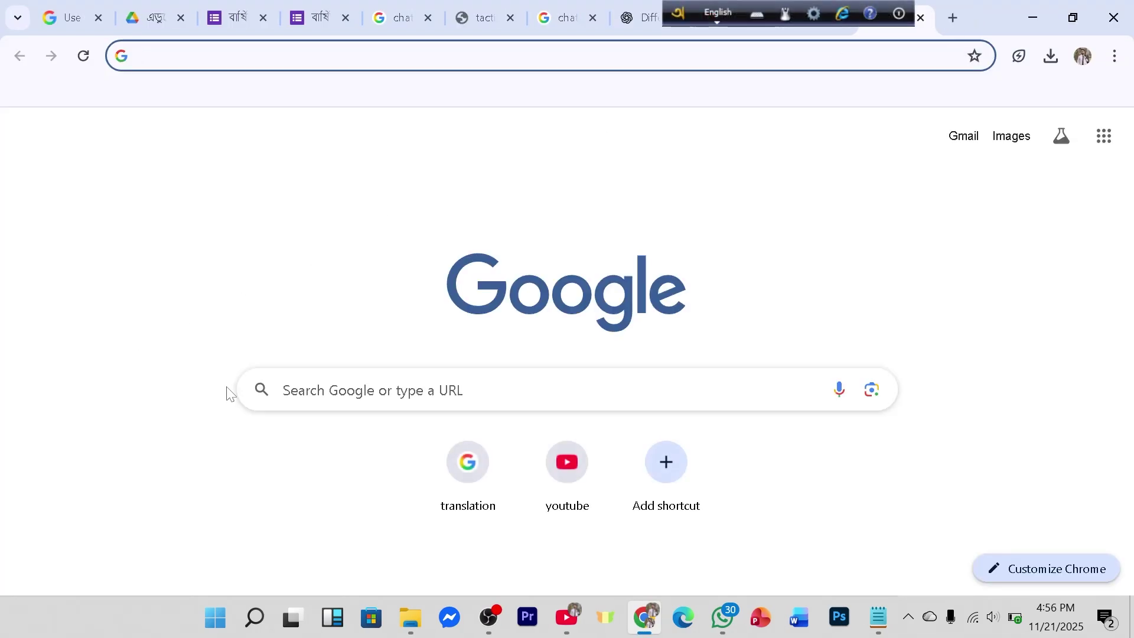
{"action": "left_click", "coordinate": [378, 390]}
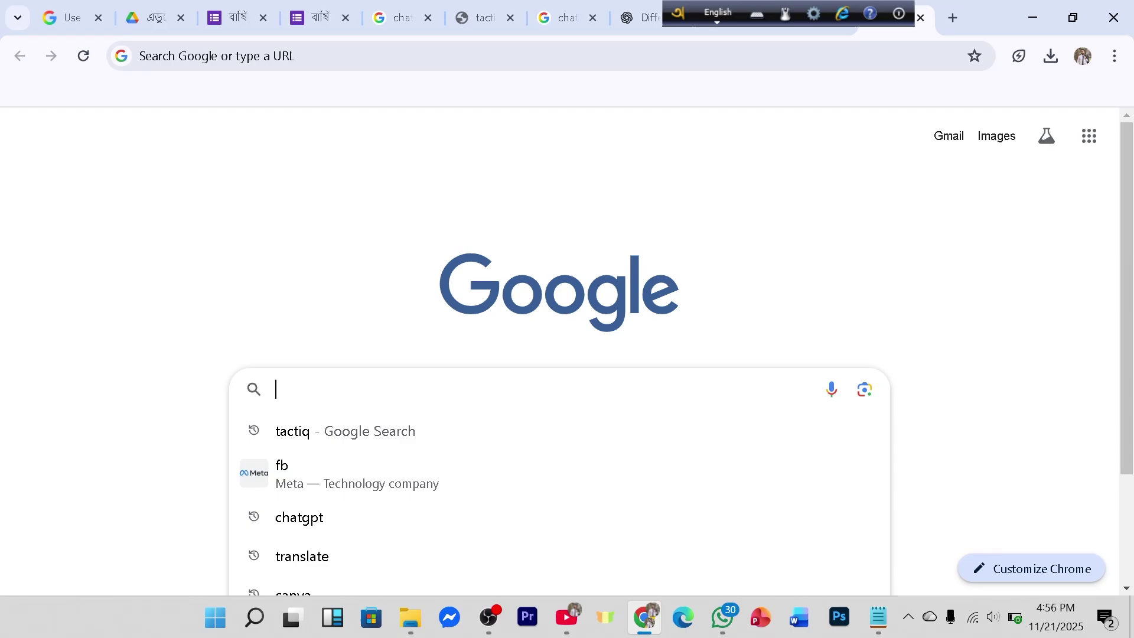
{"action": "left_click", "coordinate": [305, 526]}
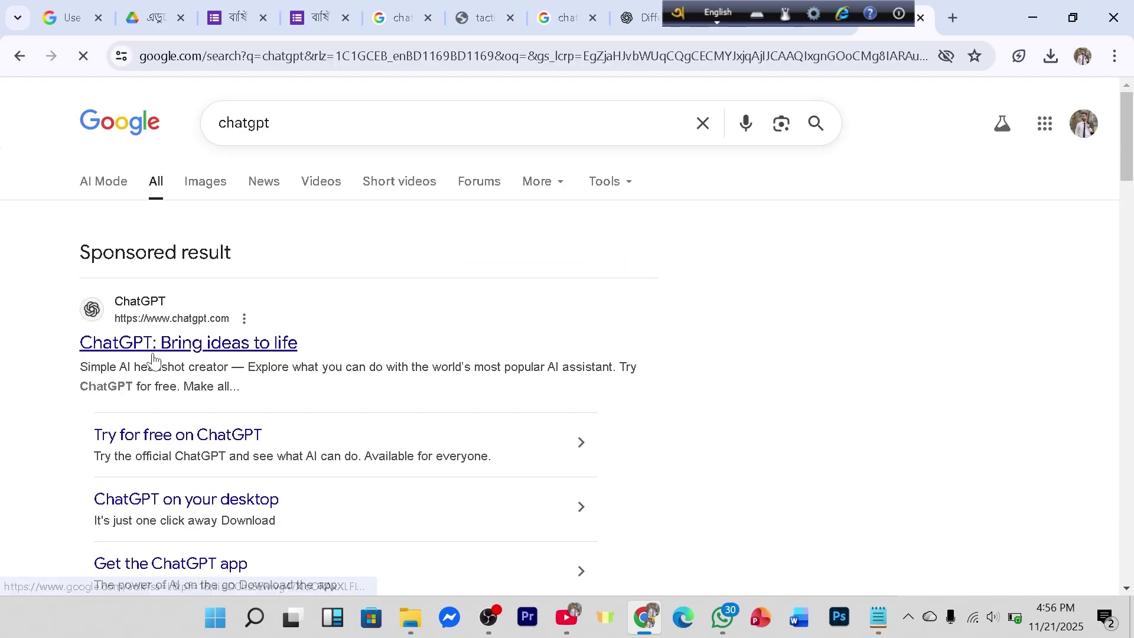
{"action": "left_click", "coordinate": [149, 356]}
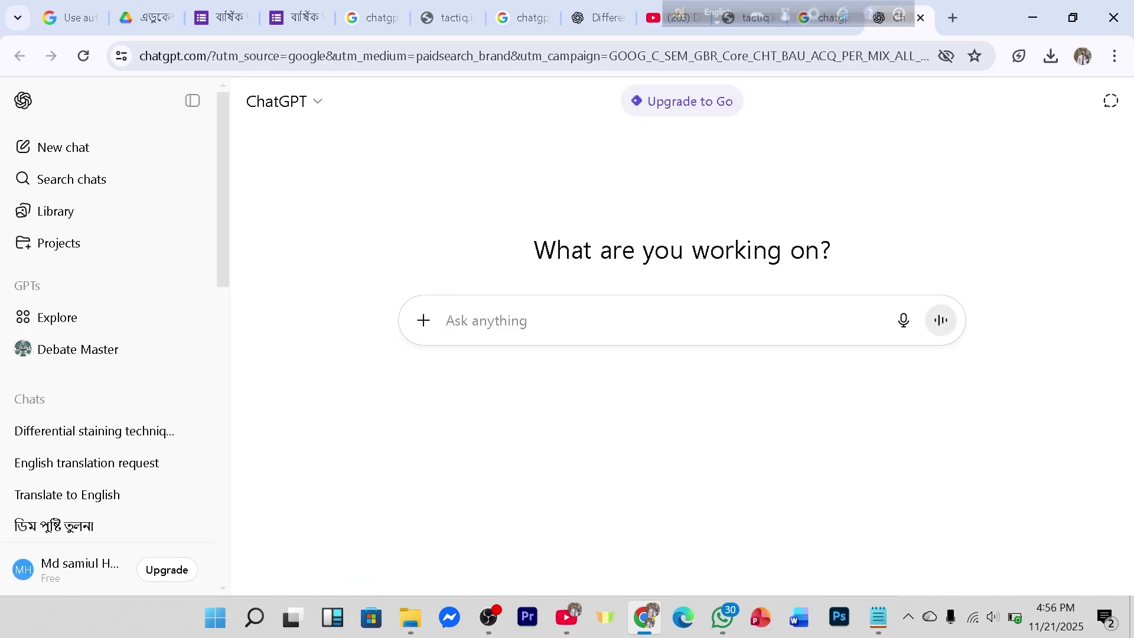
Paste the copied transcript into the ChatGPT message box.
{"action": "key", "text": "ctrl+v"}
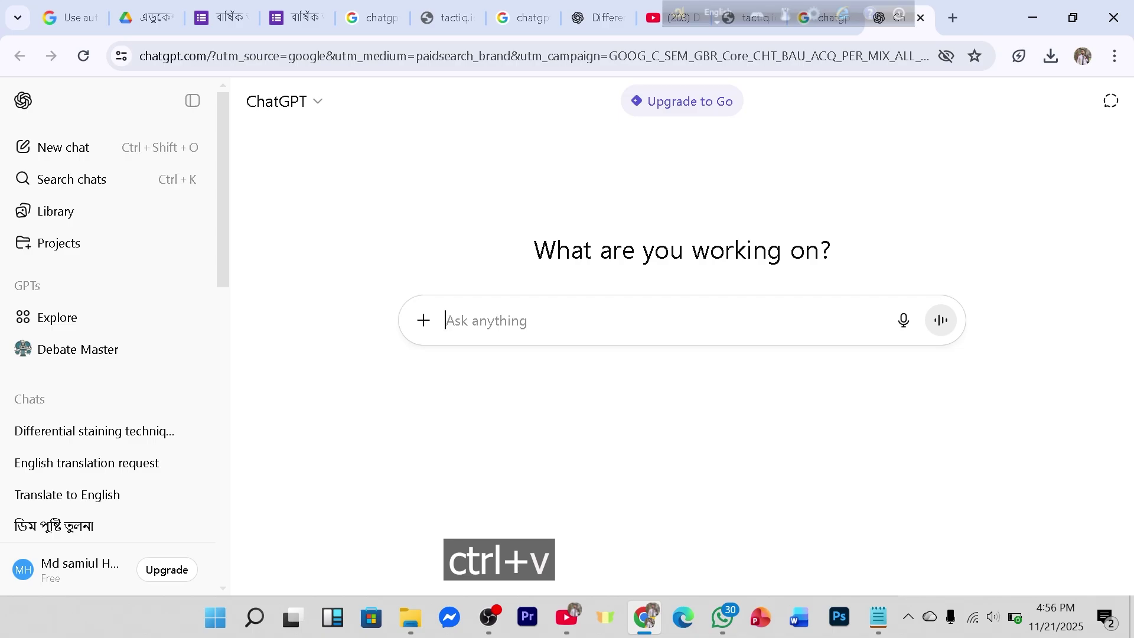
{"action": "key", "text": "ctrl+v"}
{"action": "key", "text": "ctrl+z"}
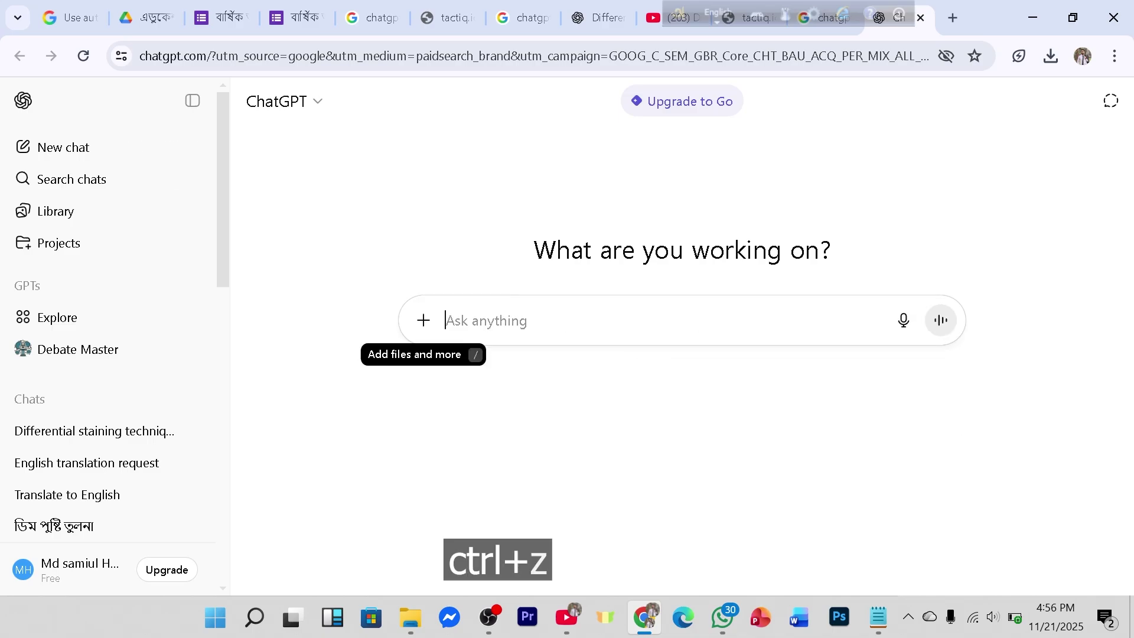
{"action": "right_click", "coordinate": [446, 320]}
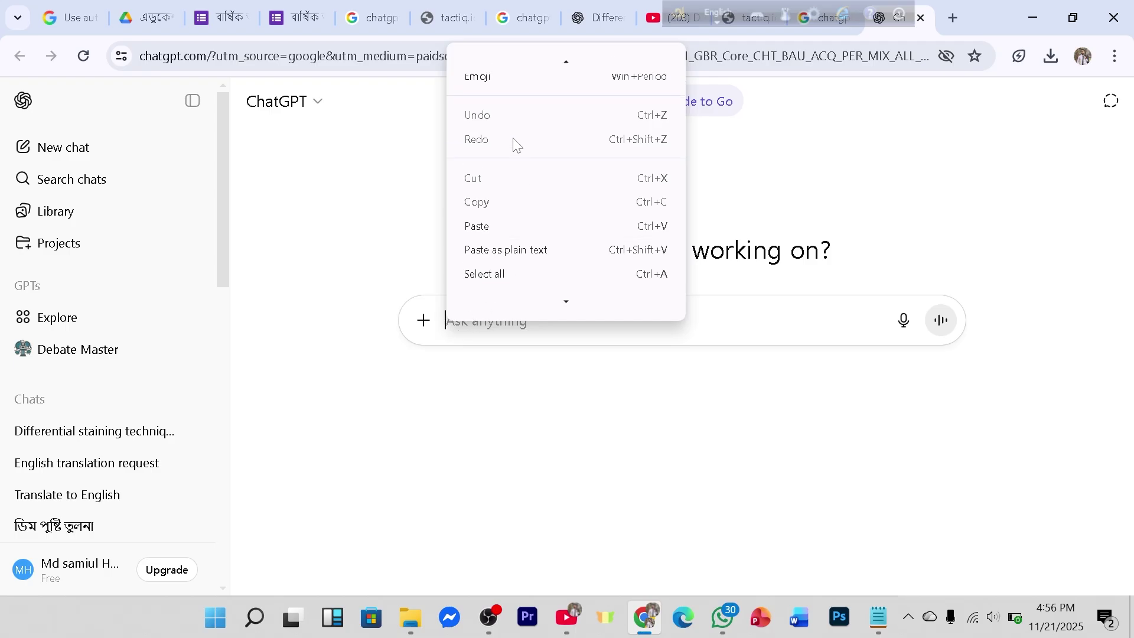
{"action": "left_click", "coordinate": [495, 232]}
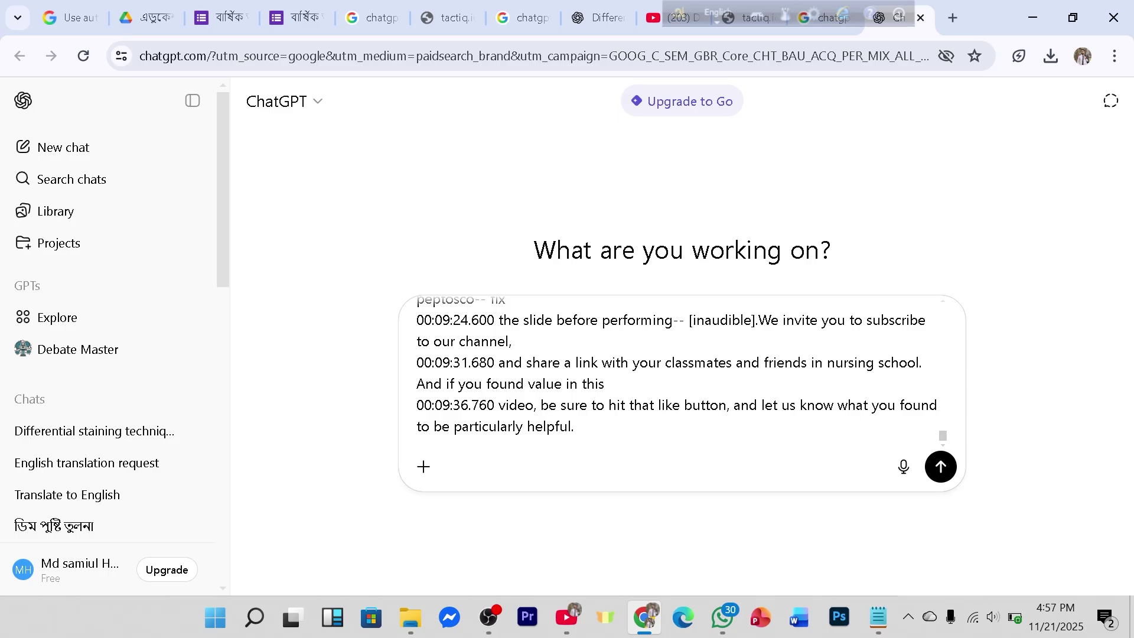
Add the instruction "make it a class note into english" after the pasted transcript and send the prompt.
{"action": "type", "text": "make it a class not"}
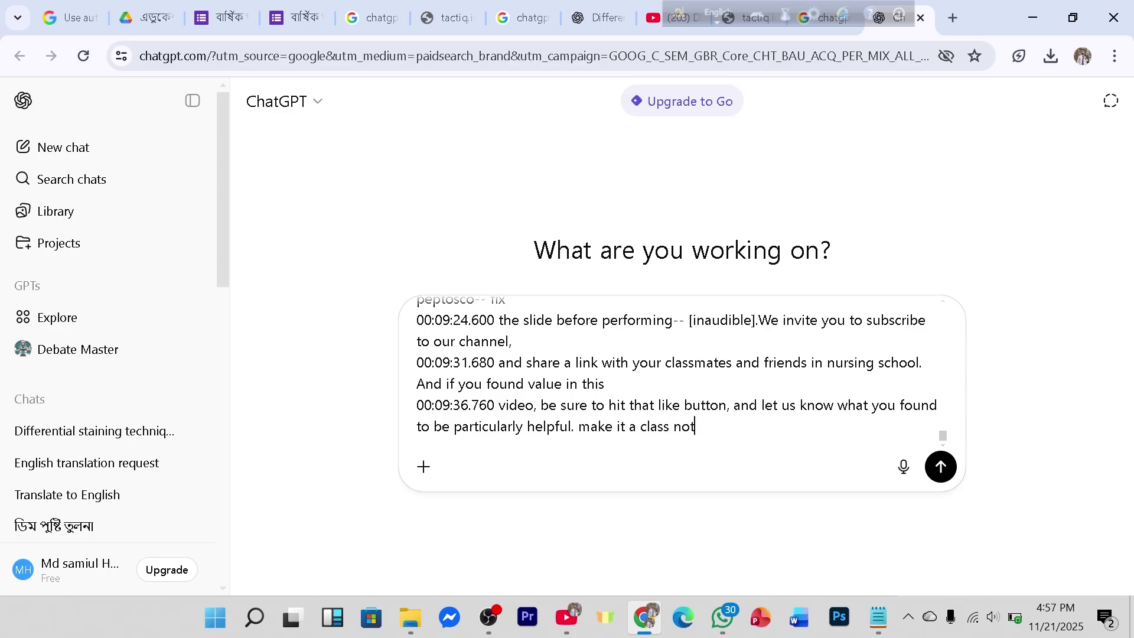
{"action": "type", "text": "e into english"}
{"action": "left_click", "coordinate": [944, 468]}
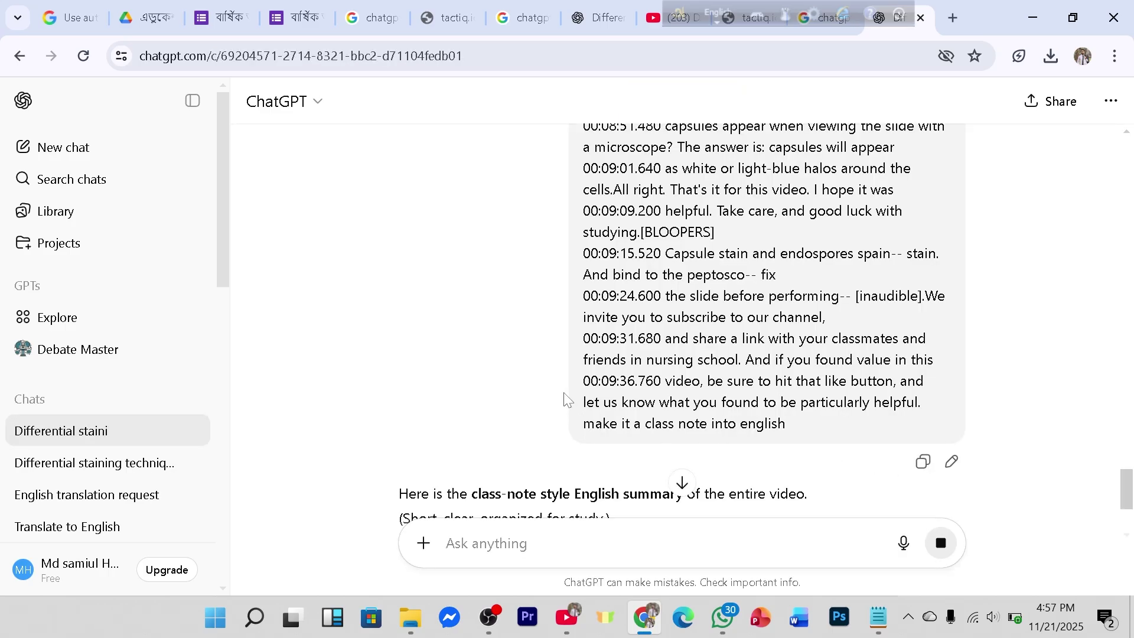
Read through the generated class notes on differential staining techniques, from the Gram stain to the endospore stain section.
{"action": "scroll", "coordinate": [564, 390], "scroll_direction": "down", "scroll_amount": 5}
{"action": "scroll", "coordinate": [560, 384], "scroll_direction": "down", "scroll_amount": 5}
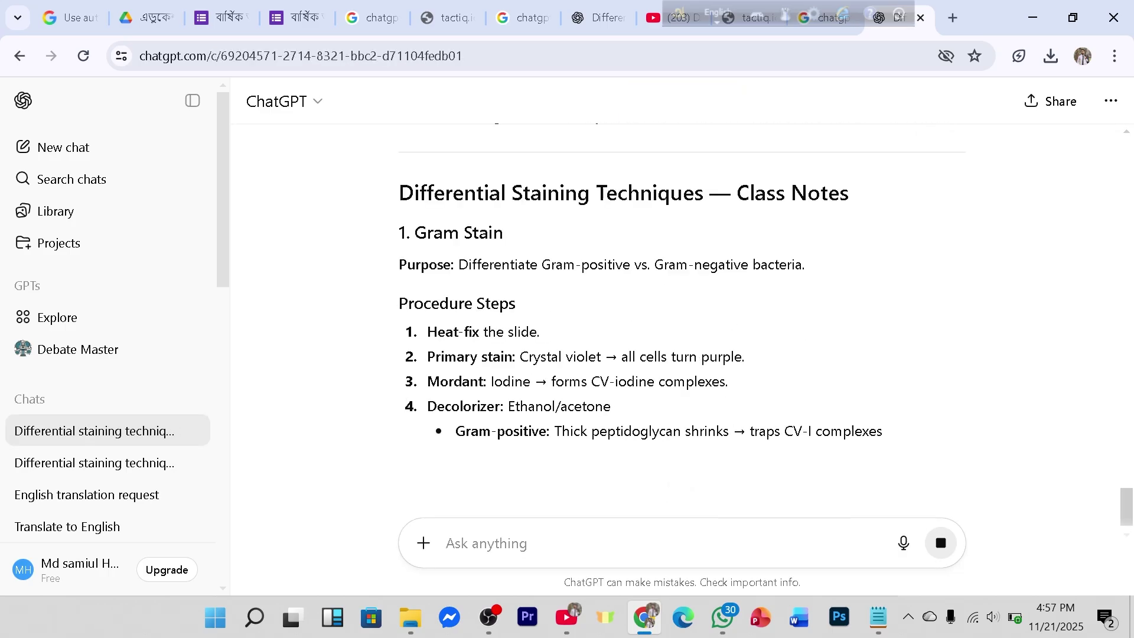
{"action": "scroll", "coordinate": [557, 381], "scroll_direction": "down", "scroll_amount": 5}
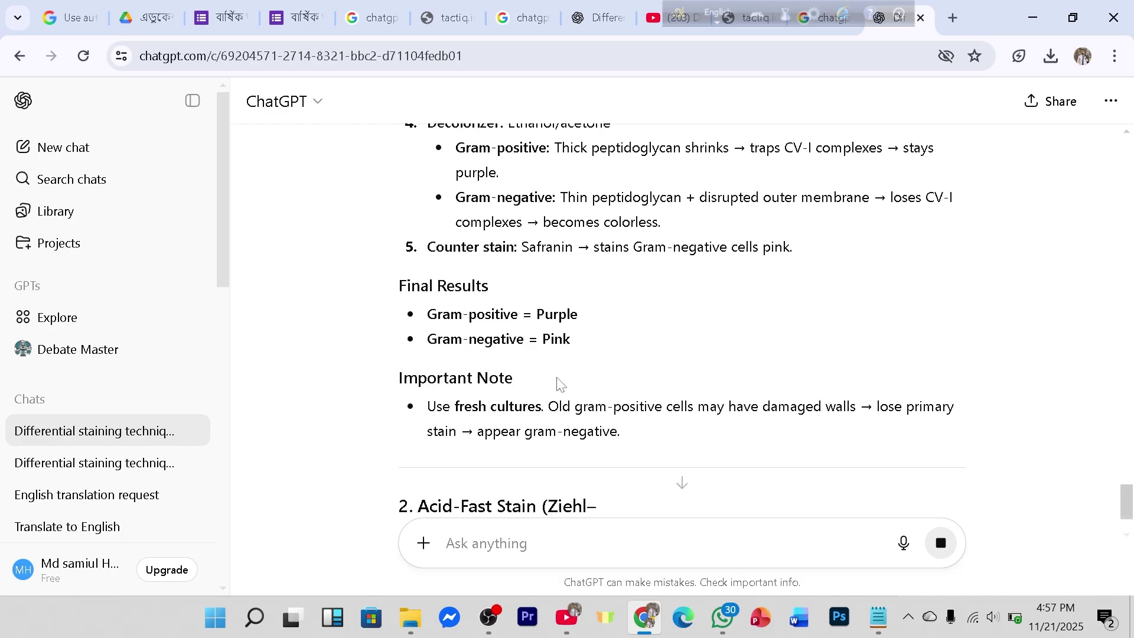
{"action": "scroll", "coordinate": [560, 384], "scroll_direction": "down", "scroll_amount": 3}
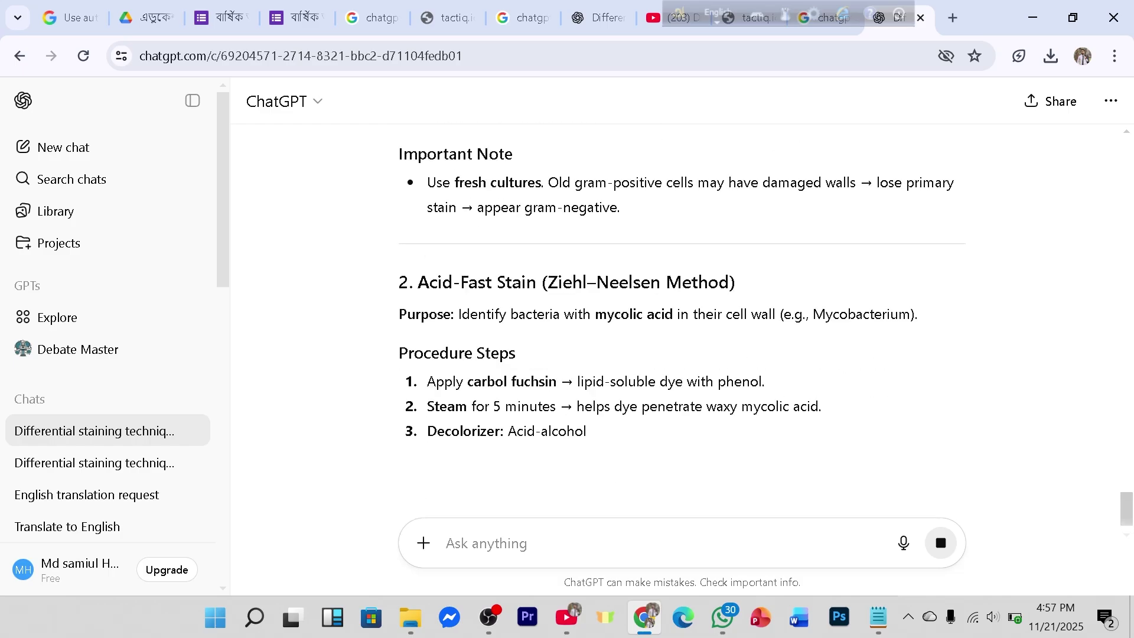
{"action": "scroll", "coordinate": [557, 384], "scroll_direction": "down", "scroll_amount": 4}
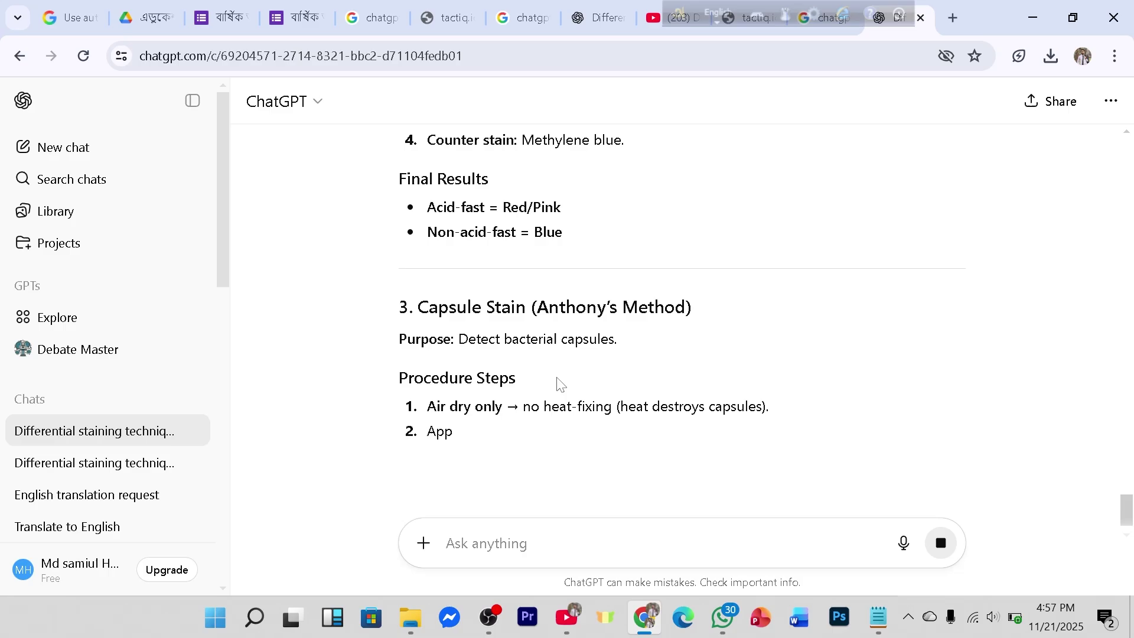
{"action": "scroll", "coordinate": [557, 385], "scroll_direction": "down", "scroll_amount": 2}
{"action": "scroll", "coordinate": [559, 384], "scroll_direction": "down", "scroll_amount": 6}
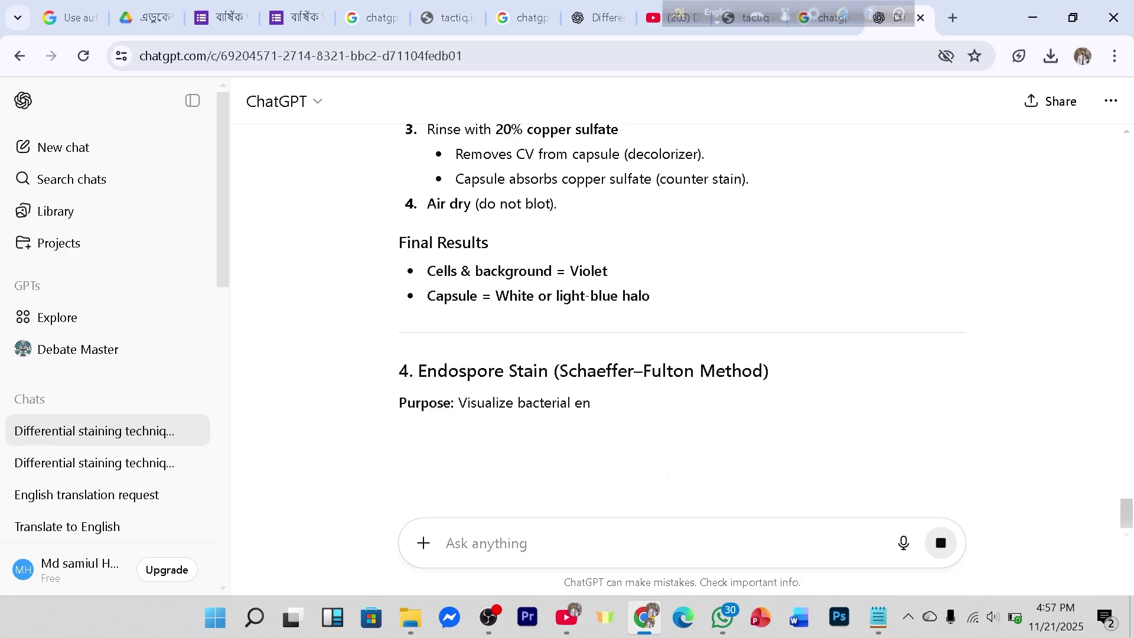
{"action": "scroll", "coordinate": [560, 384], "scroll_direction": "down", "scroll_amount": 2}
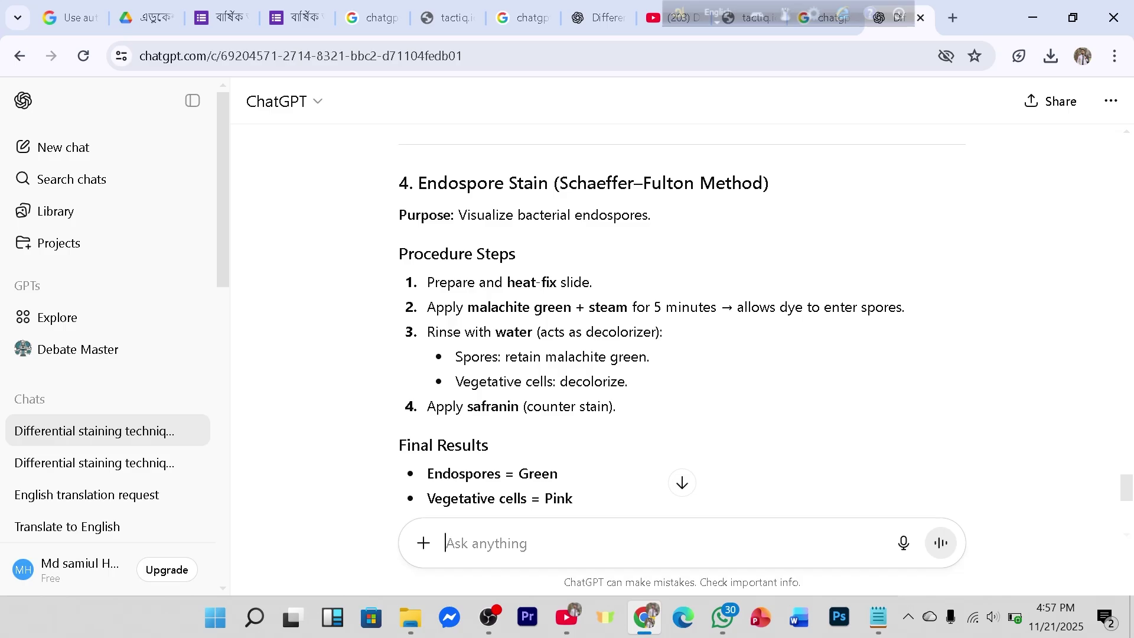
Send the follow-up prompt "in bangla" to get the class notes in Bangla.
{"action": "type", "text": "in"}
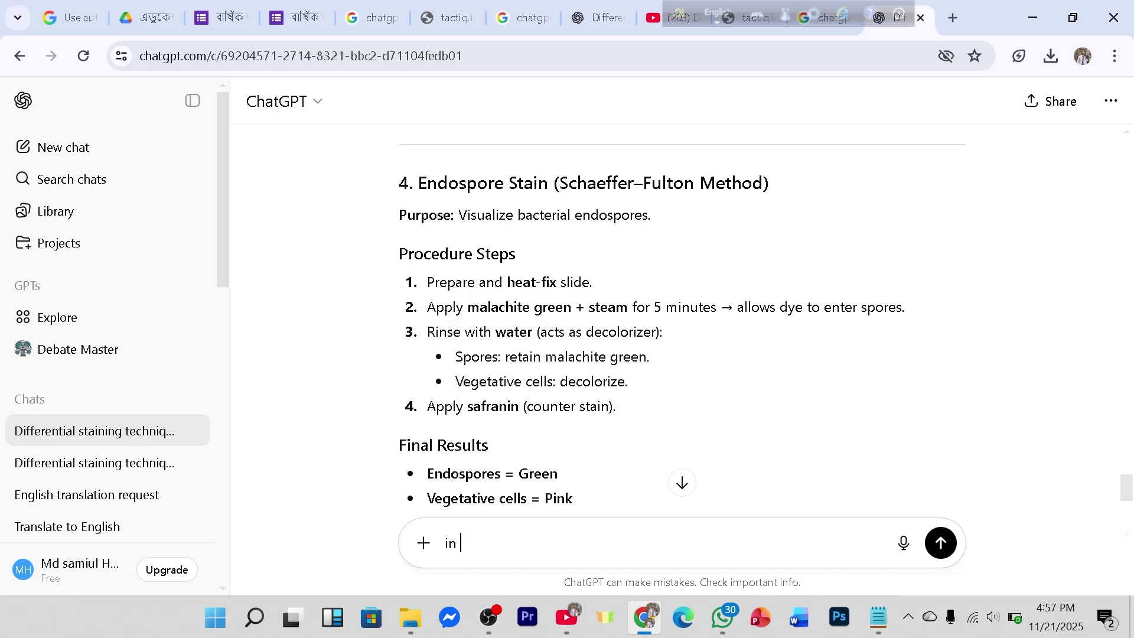
{"action": "type", "text": " bangla"}
{"action": "key", "text": "Return"}
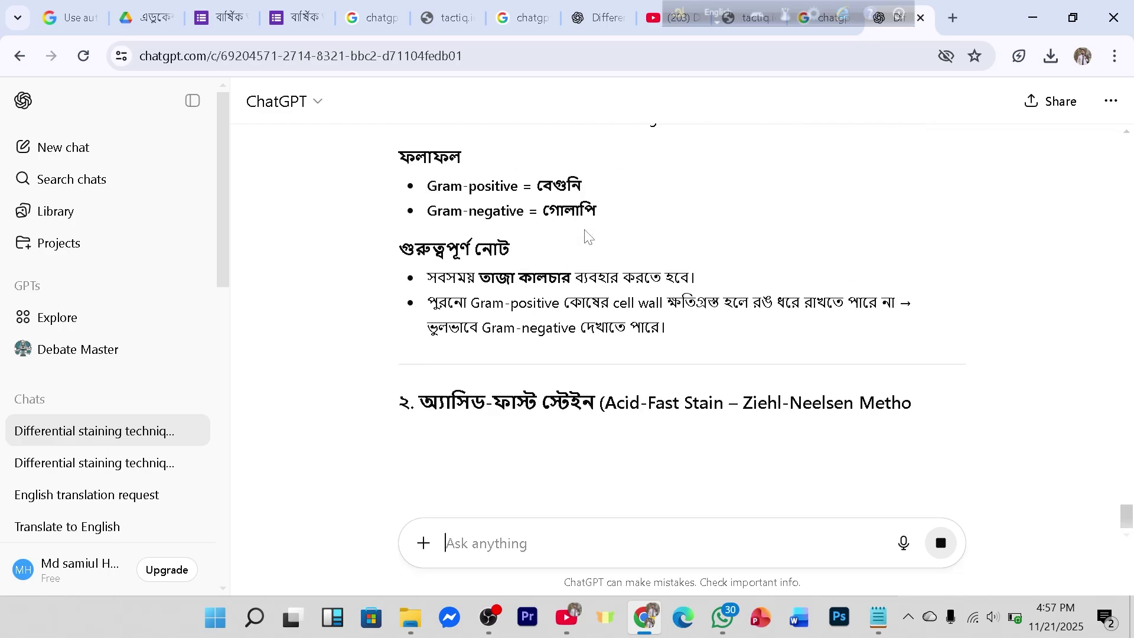
Paste the transcript into the message box again, add "summarize it into english", and send the prompt.
{"action": "scroll", "coordinate": [587, 236], "scroll_direction": "up", "scroll_amount": 20}
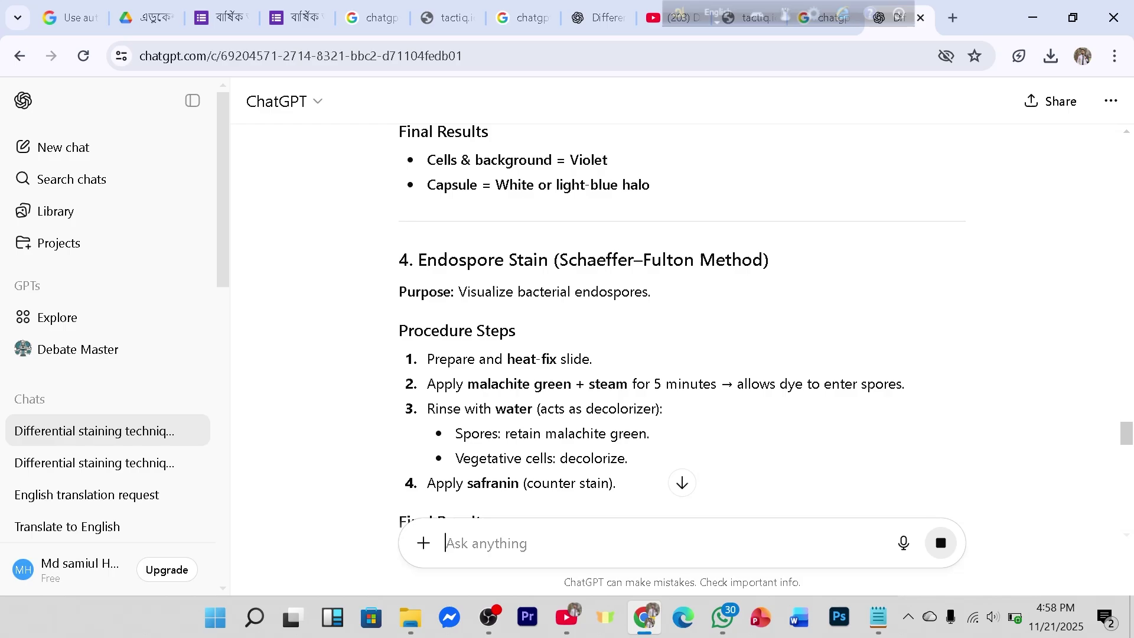
{"action": "key", "text": "ctrl+v"}
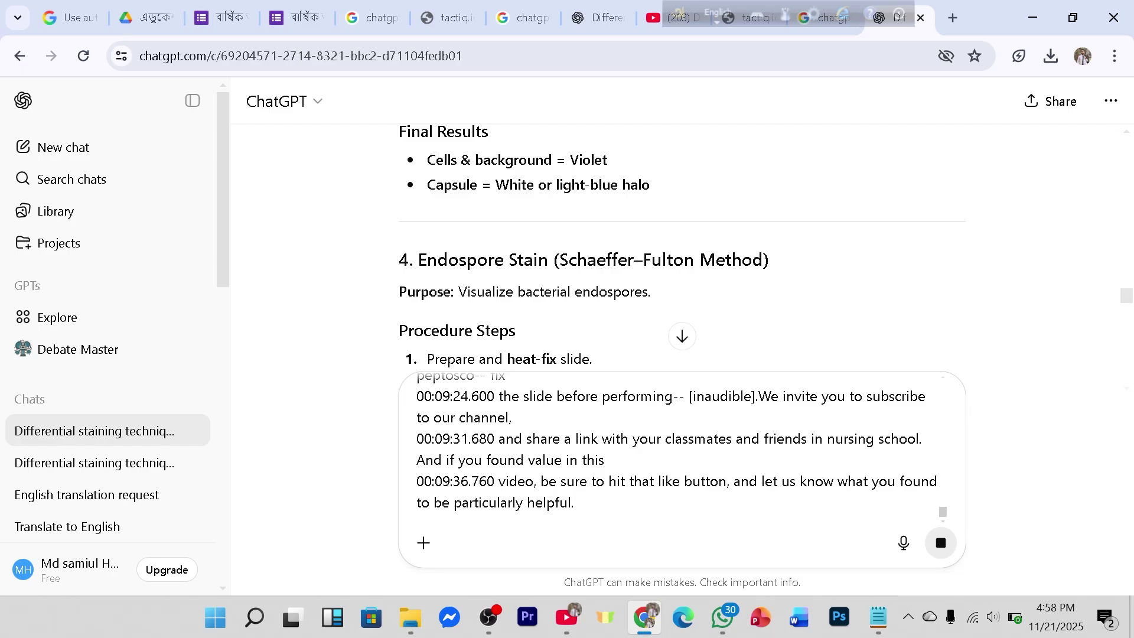
{"action": "type", "text": "summarize it int"}
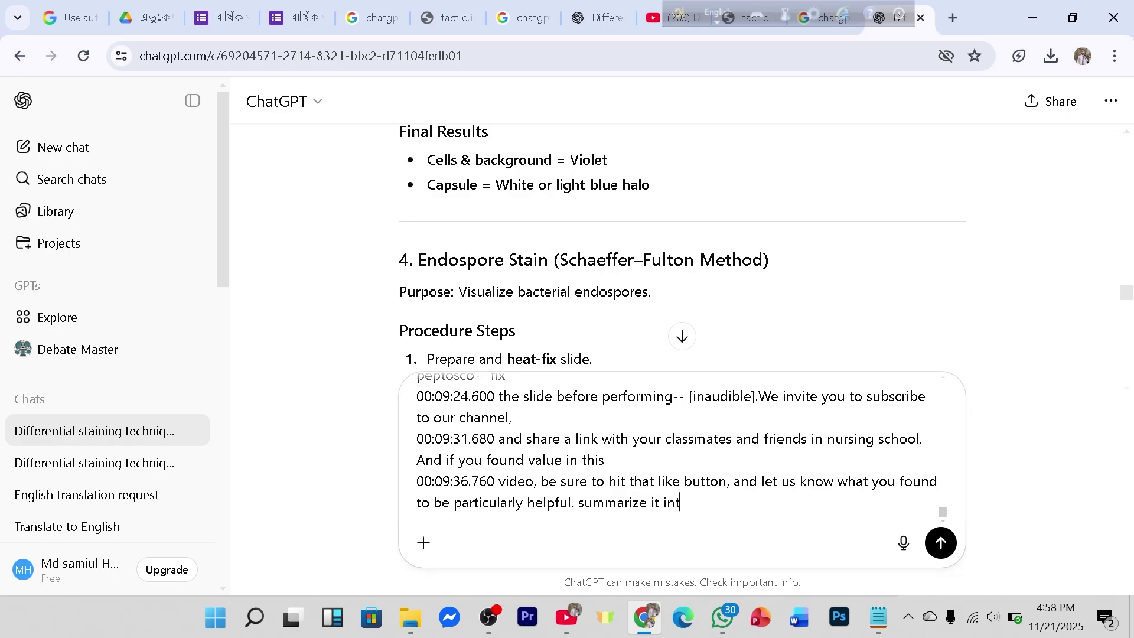
{"action": "type", "text": "o english"}
{"action": "left_click", "coordinate": [941, 543]}
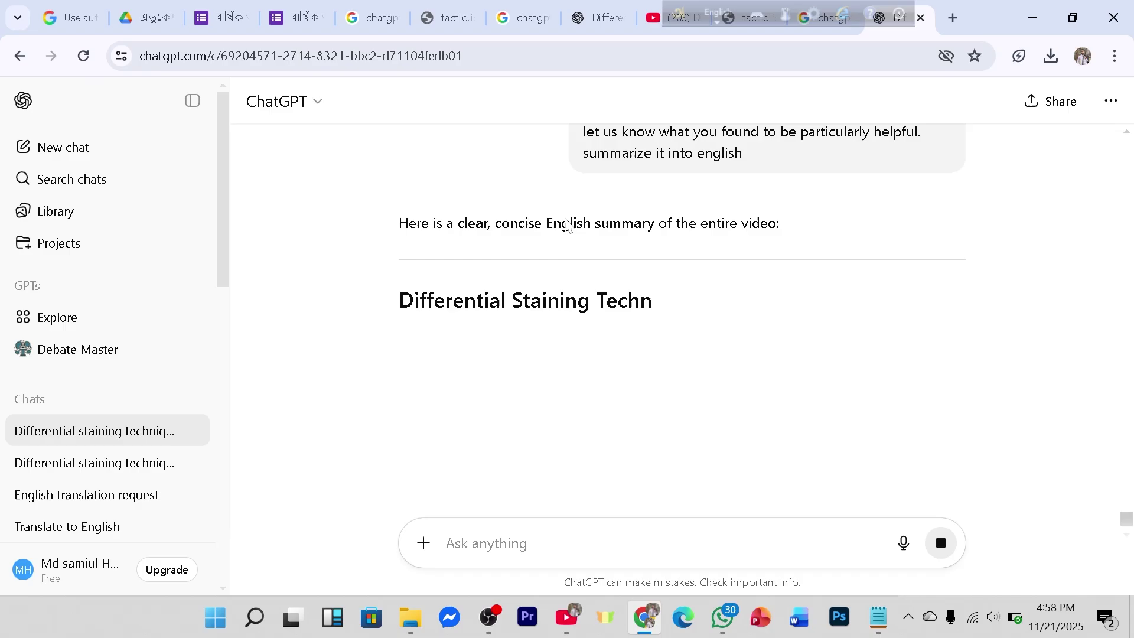